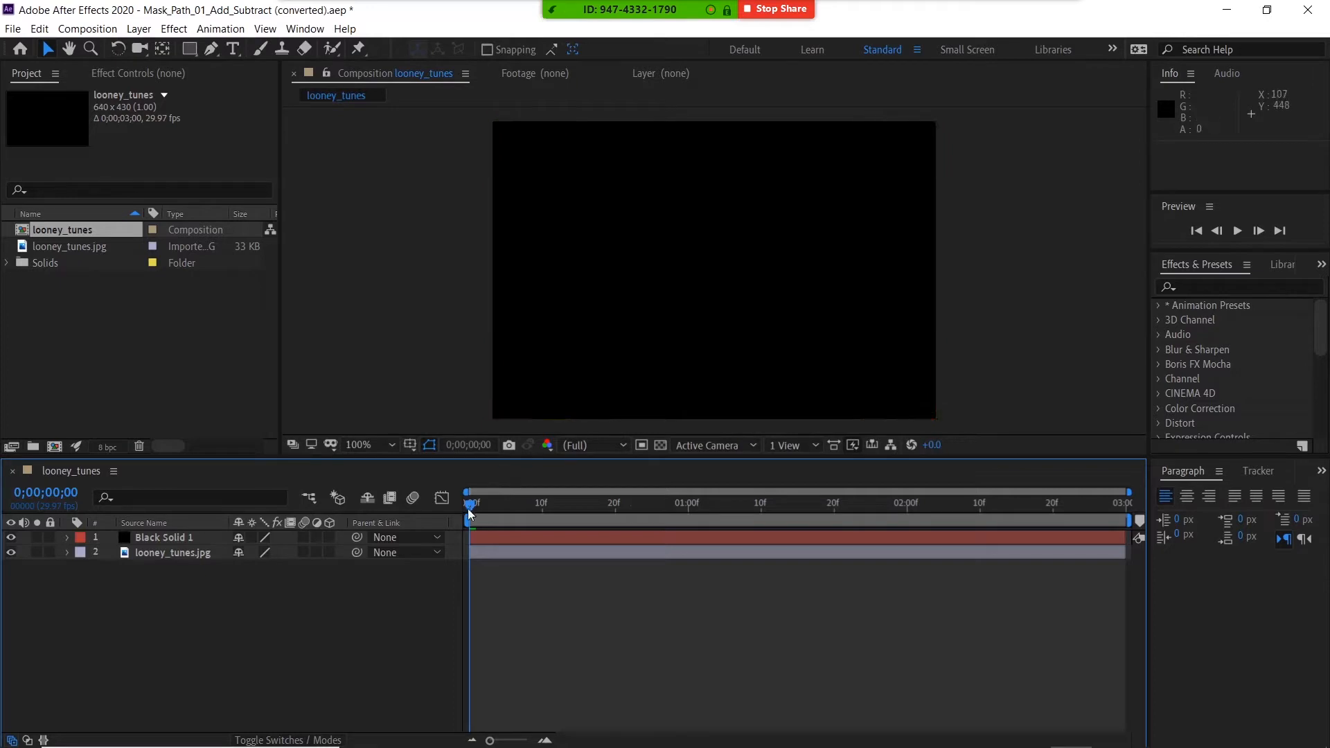
- Scrub through the looney_tunes timeline to view the mask animation and highlight the Black Solid 1 mask outline
left_click_drag(472, 505, 771, 505)
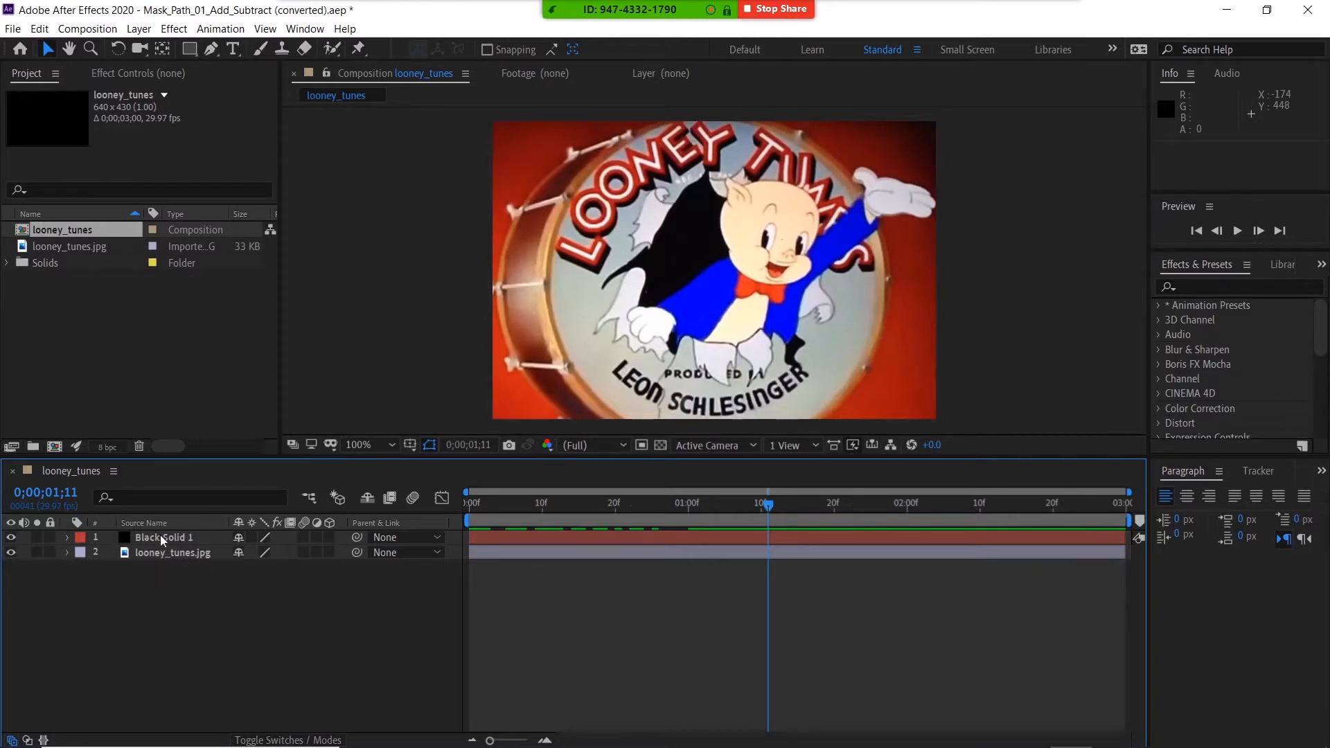
left_click_drag(739, 509, 587, 508)
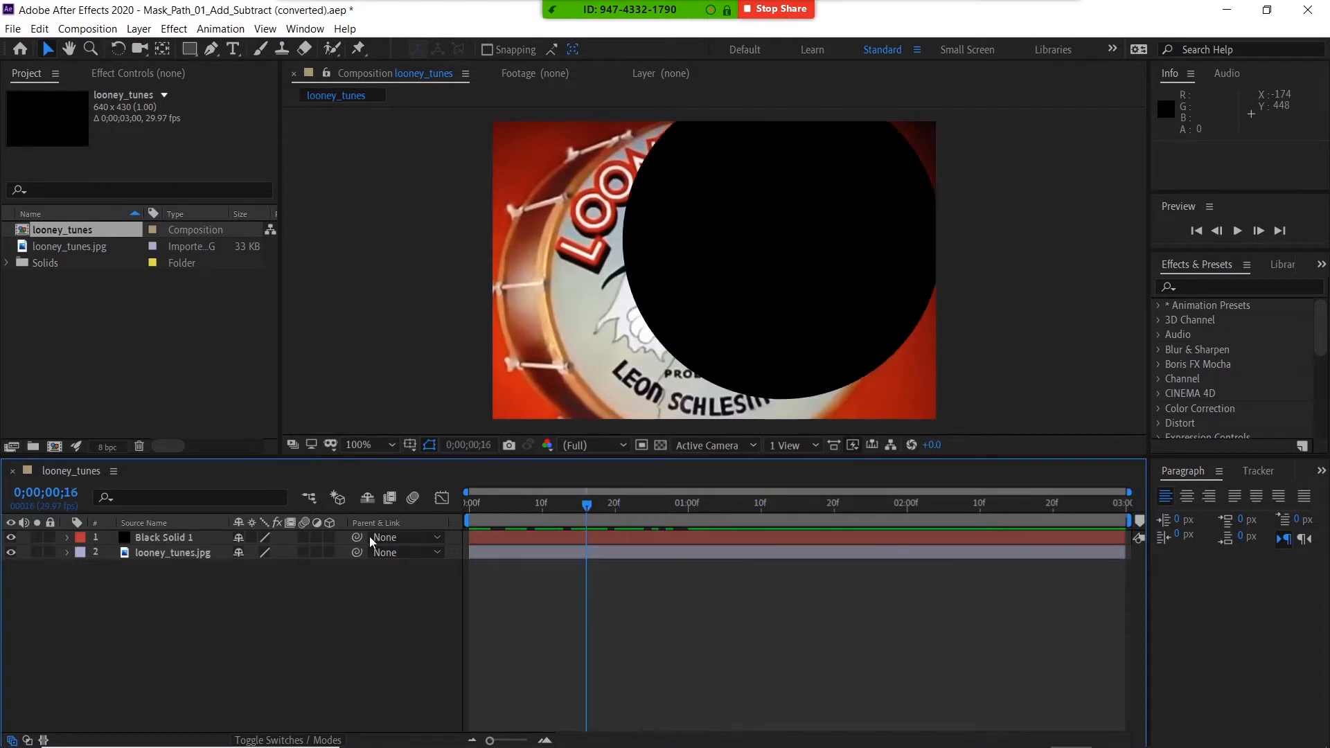
left_click(163, 538)
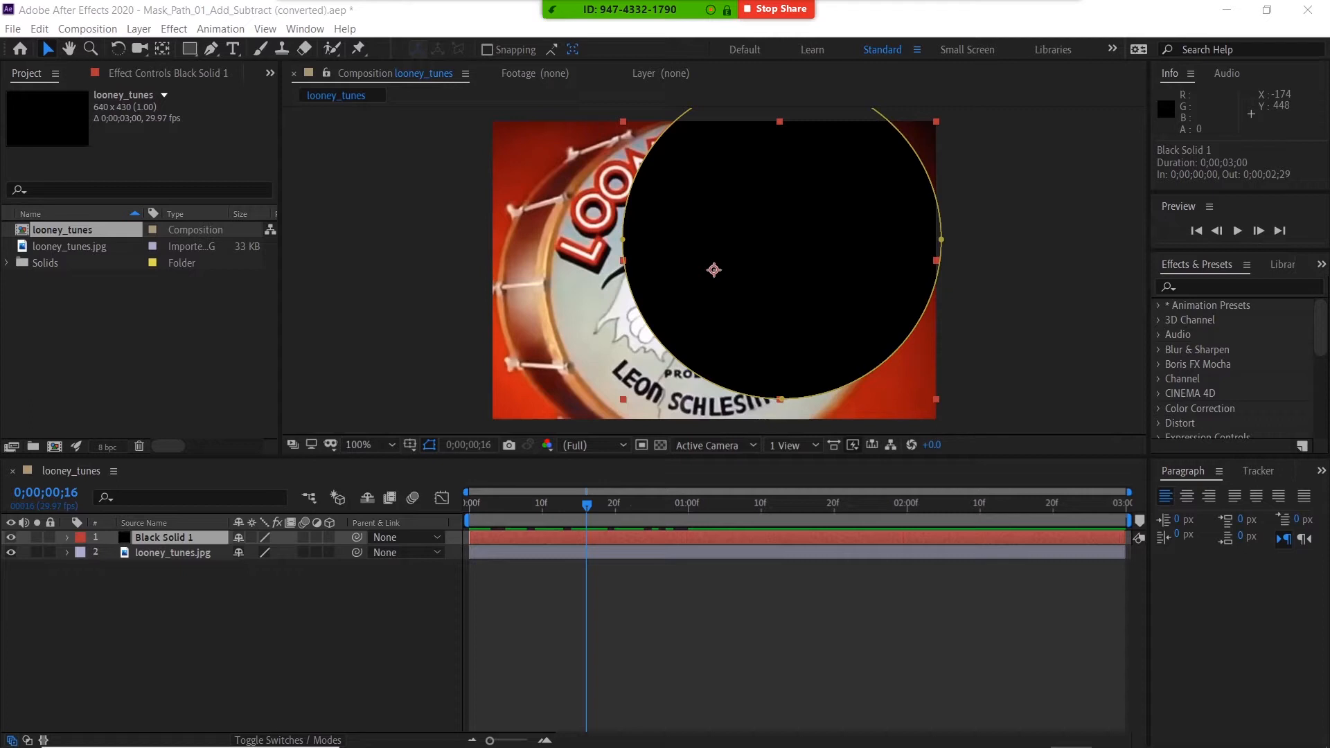
left_click(310, 622)
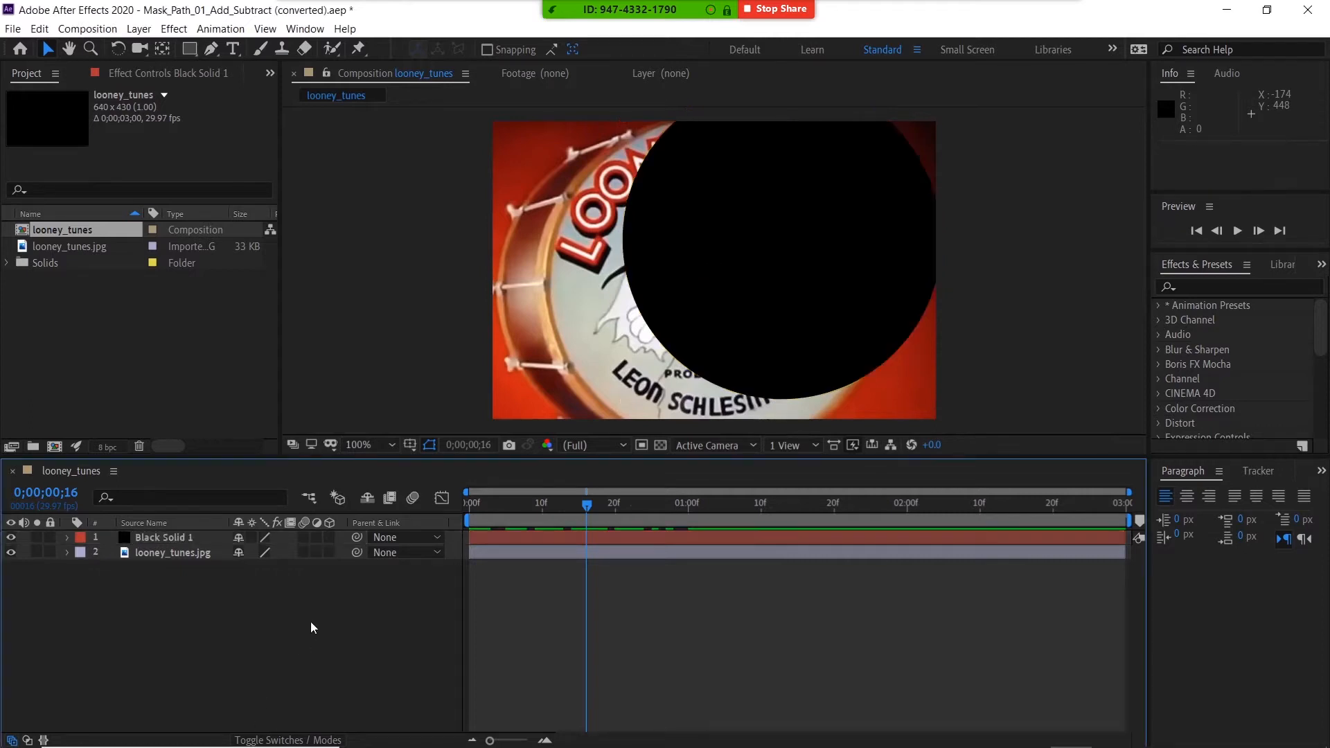
- Show the animated properties of the Black Solid 1 layer and hide them again
left_click(198, 539)
key("u")
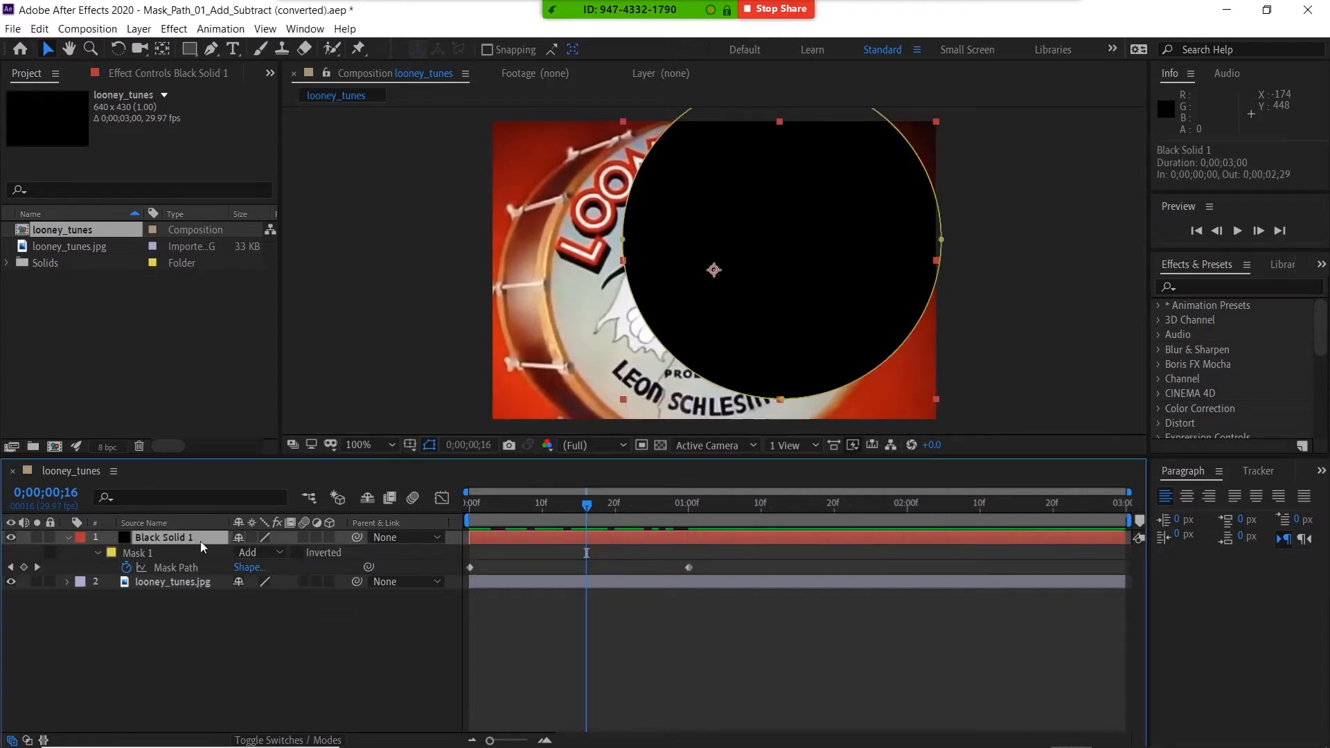
key("u")
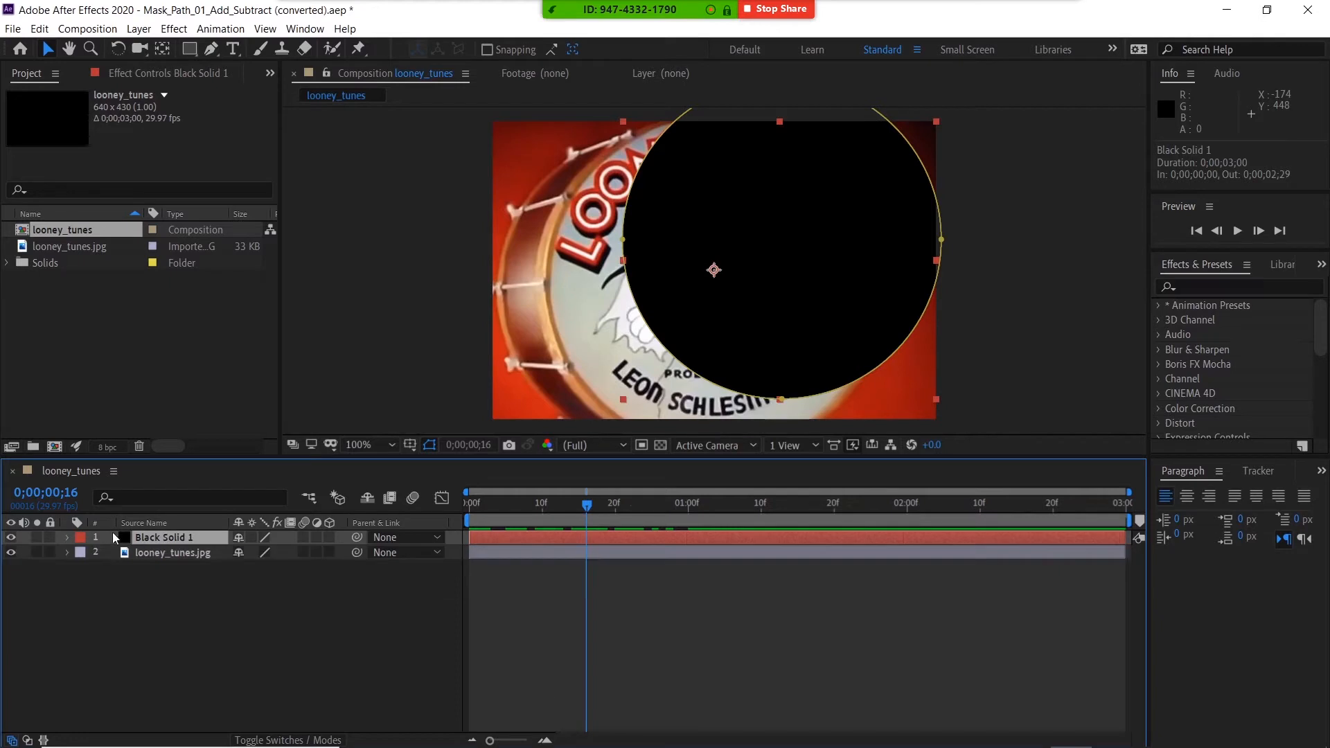
- Expand Black Solid 1's Masks, Mask 1 and Transform properties to examine them, and collapse the layer
left_click(68, 537)
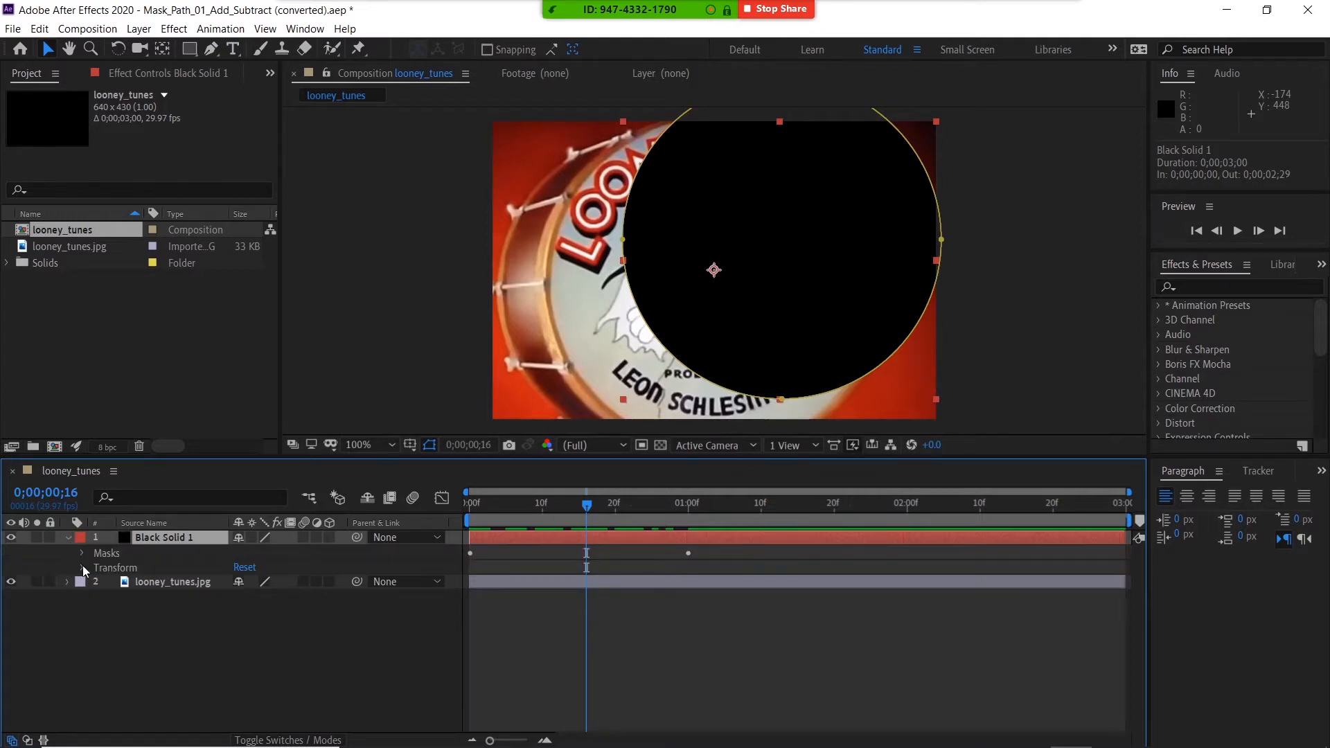
left_click(83, 567)
left_click(83, 554)
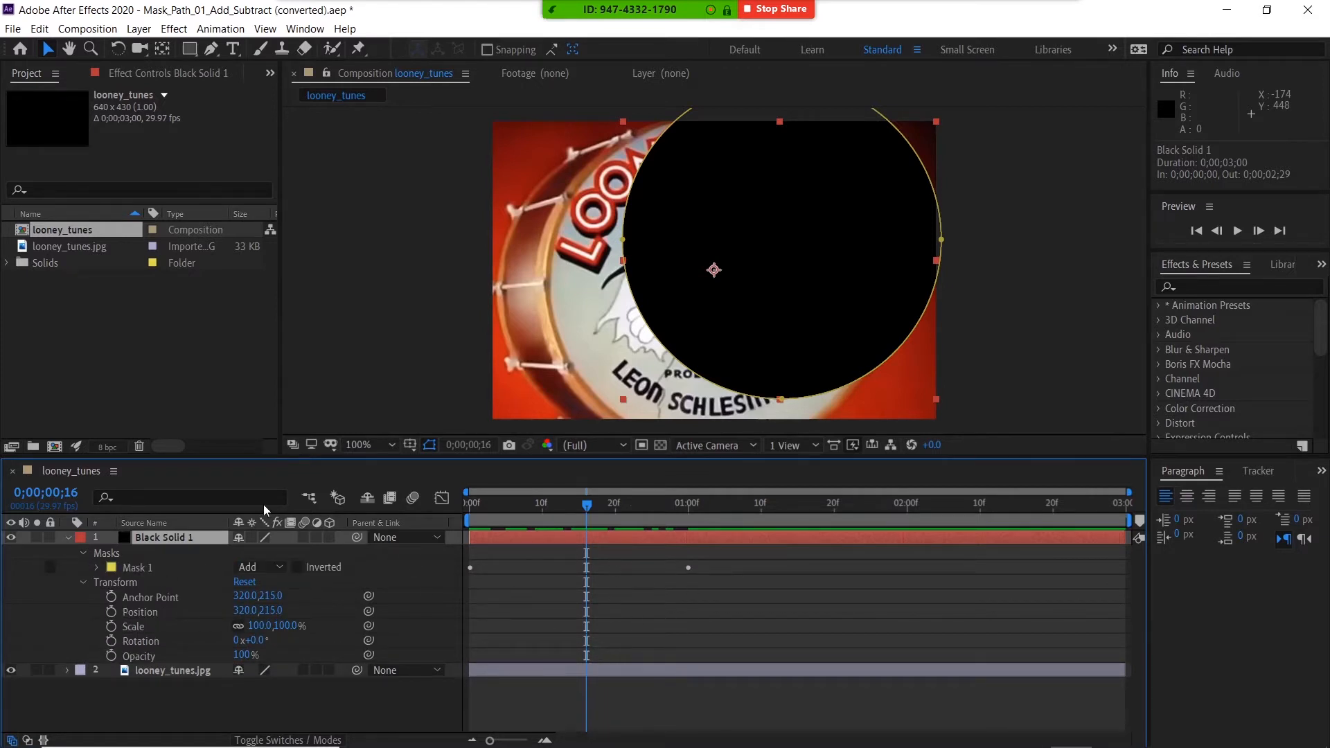
left_click(95, 568)
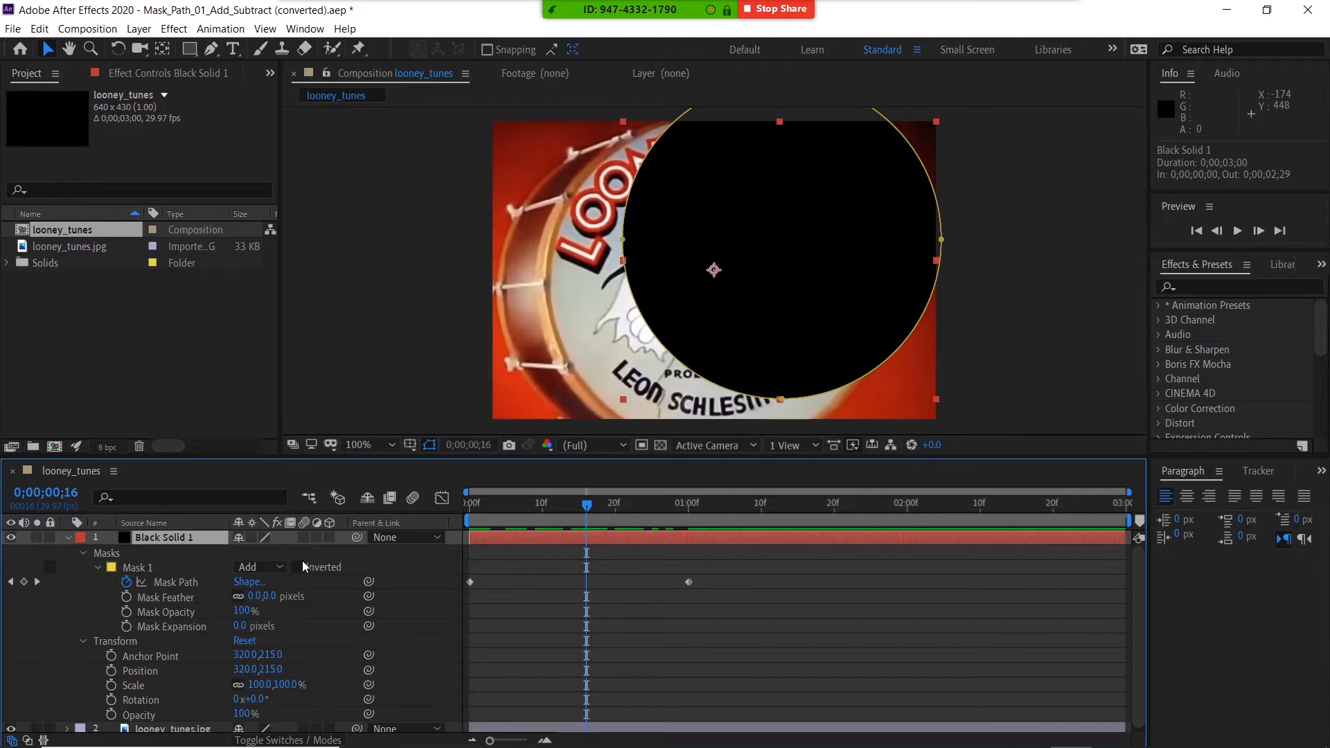
left_click(68, 538)
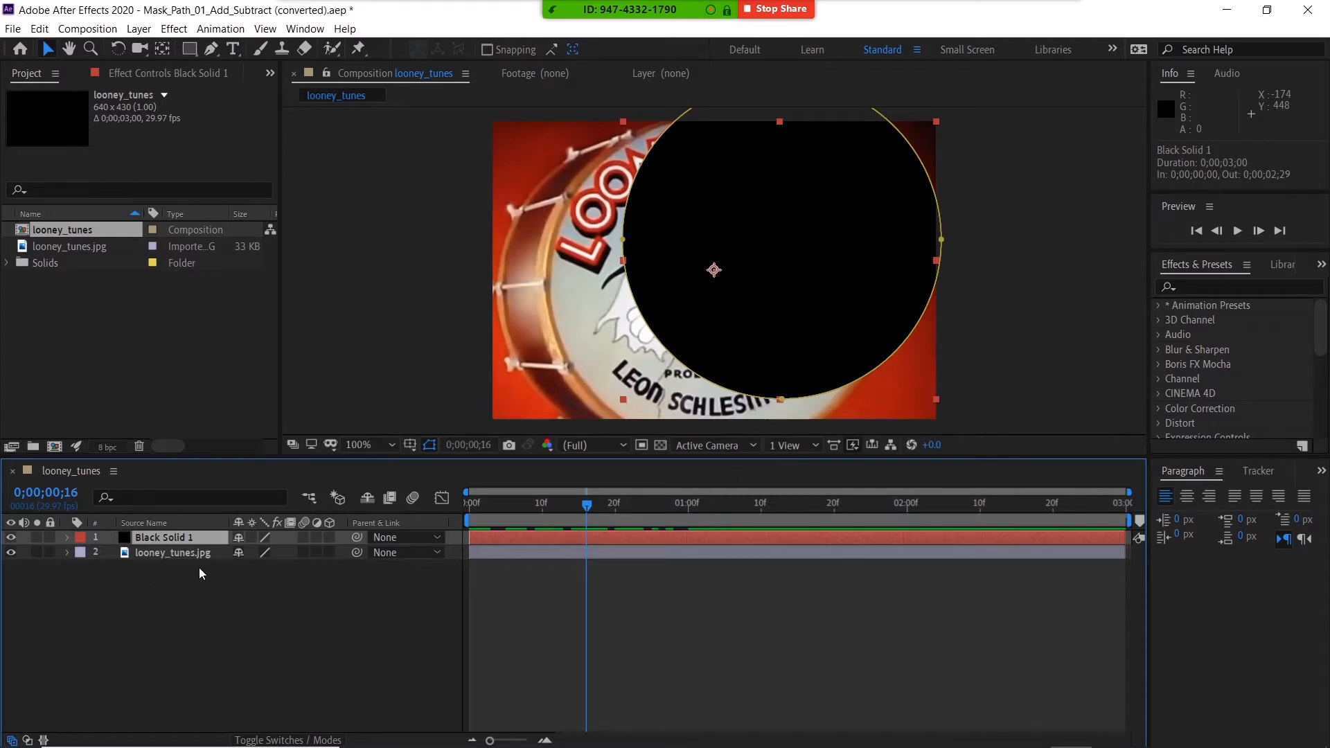
- Reveal the Mask Path of Black Solid 1 and preview the animation from the first frame
key("m")
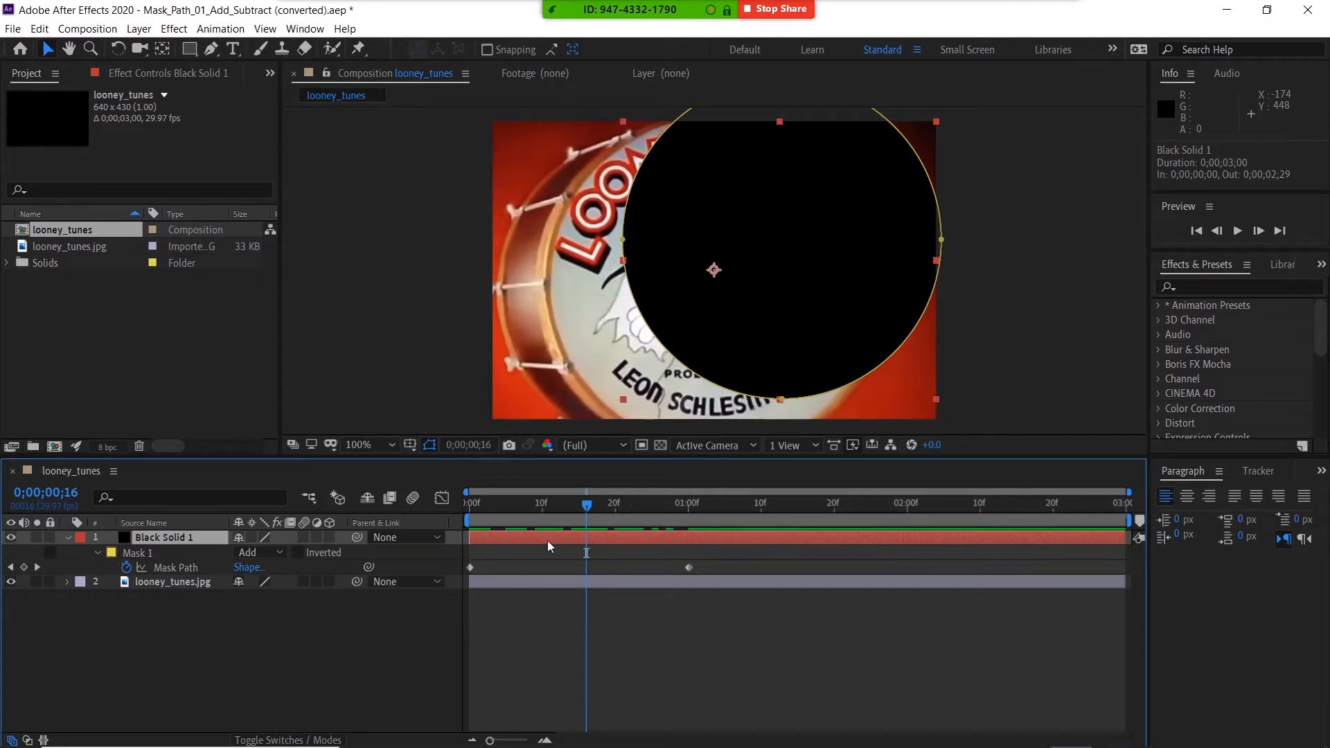
left_click_drag(588, 504, 439, 526)
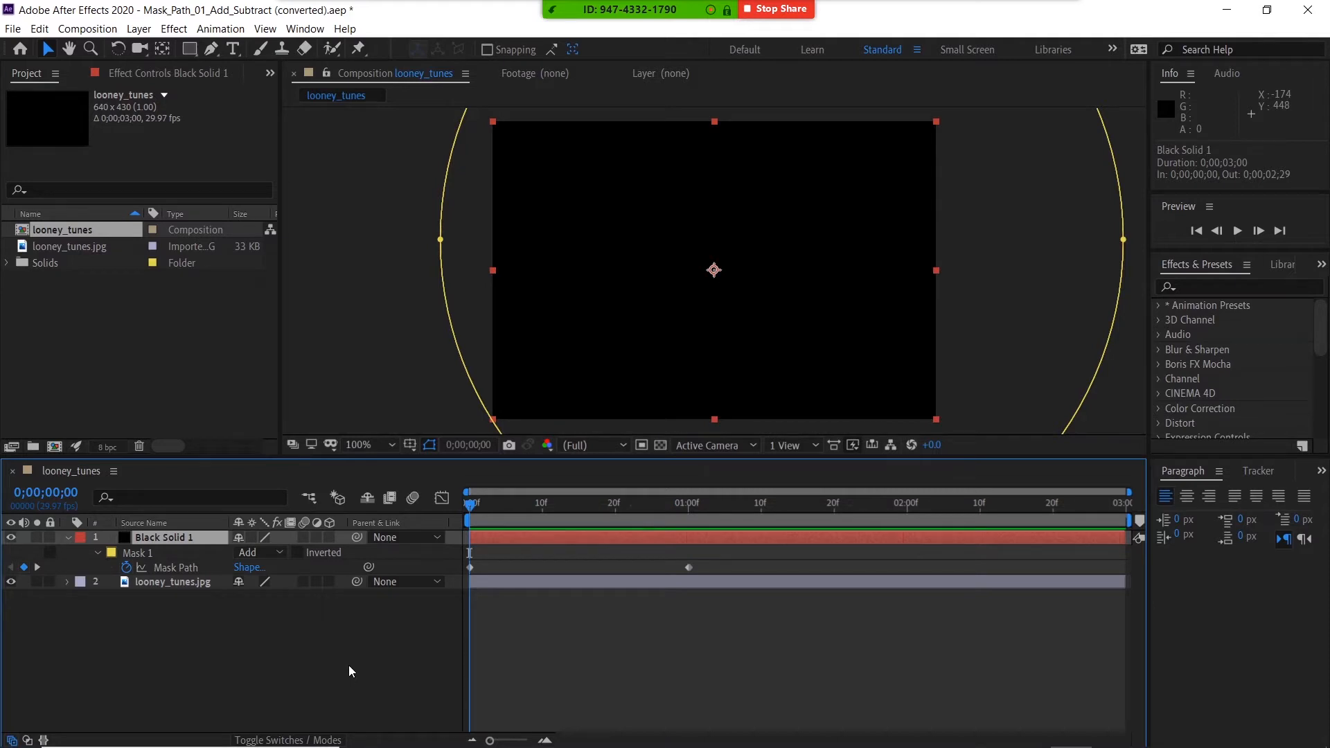
key("space")
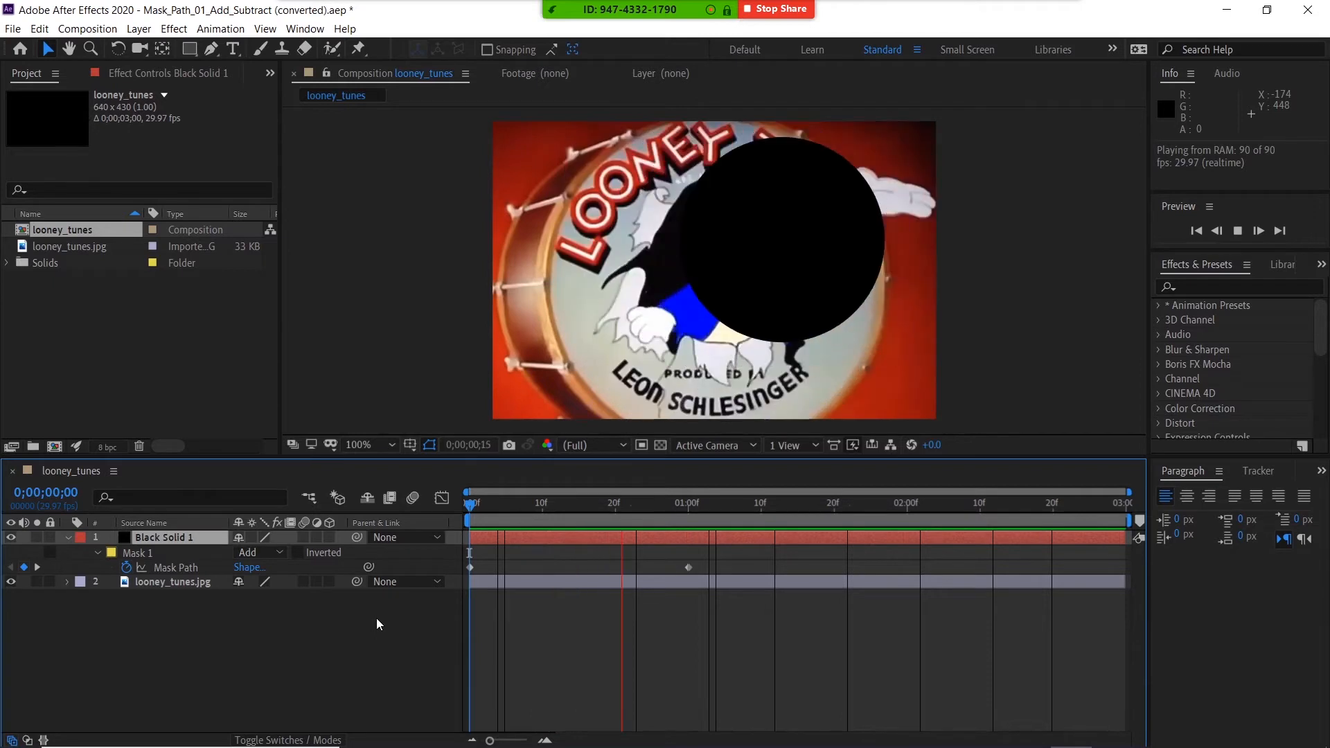
key("space")
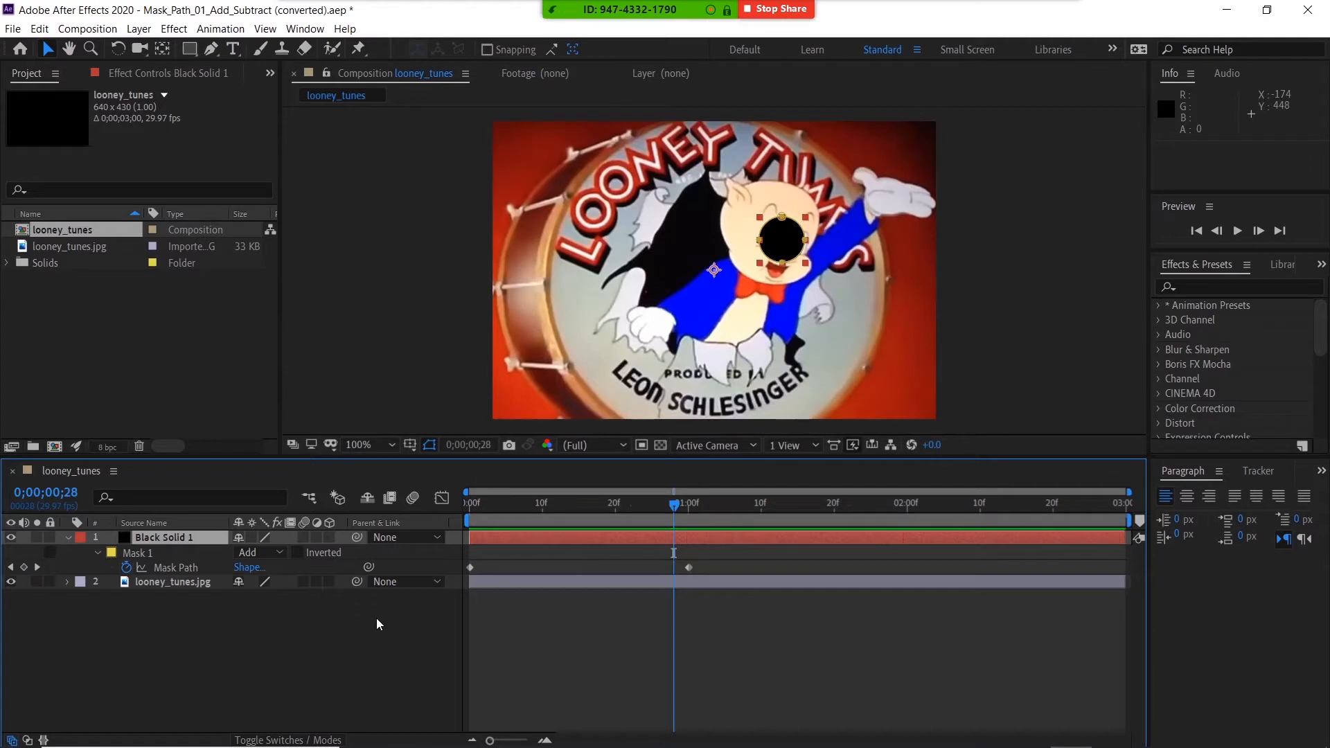
key("space")
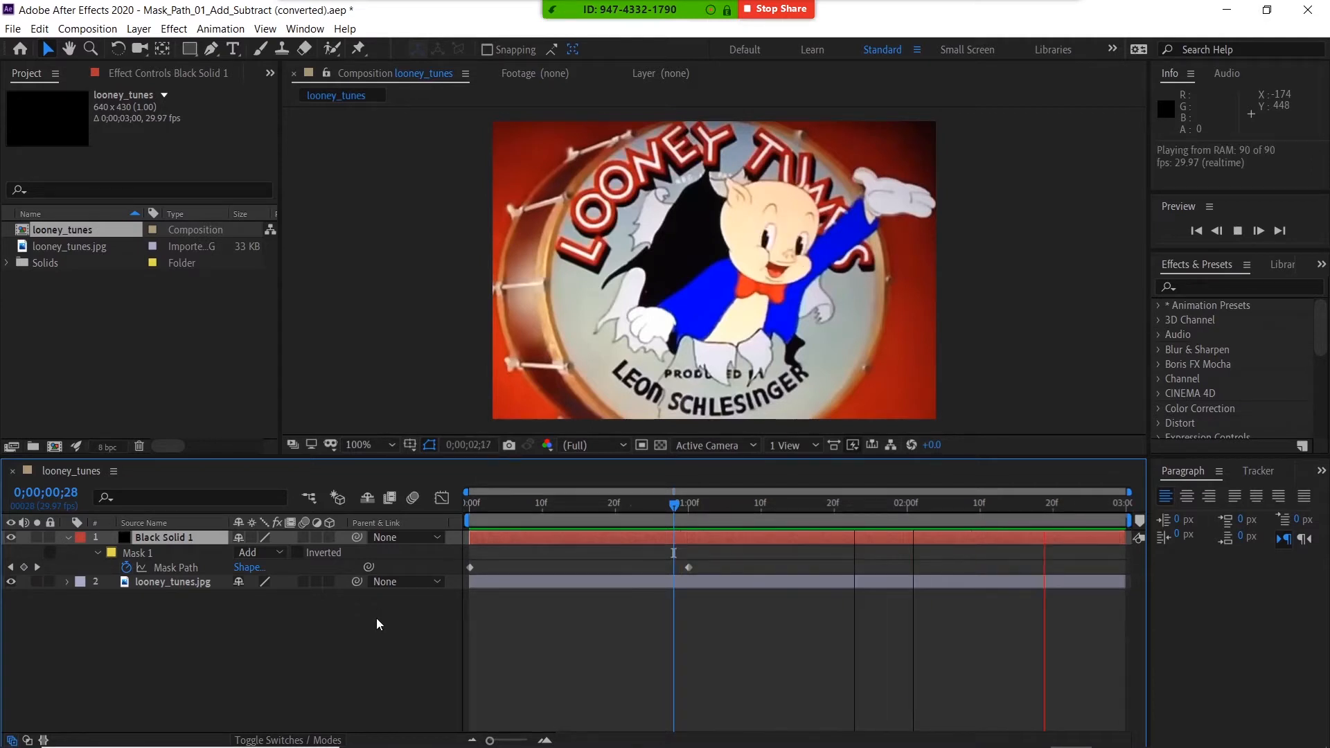
key("space")
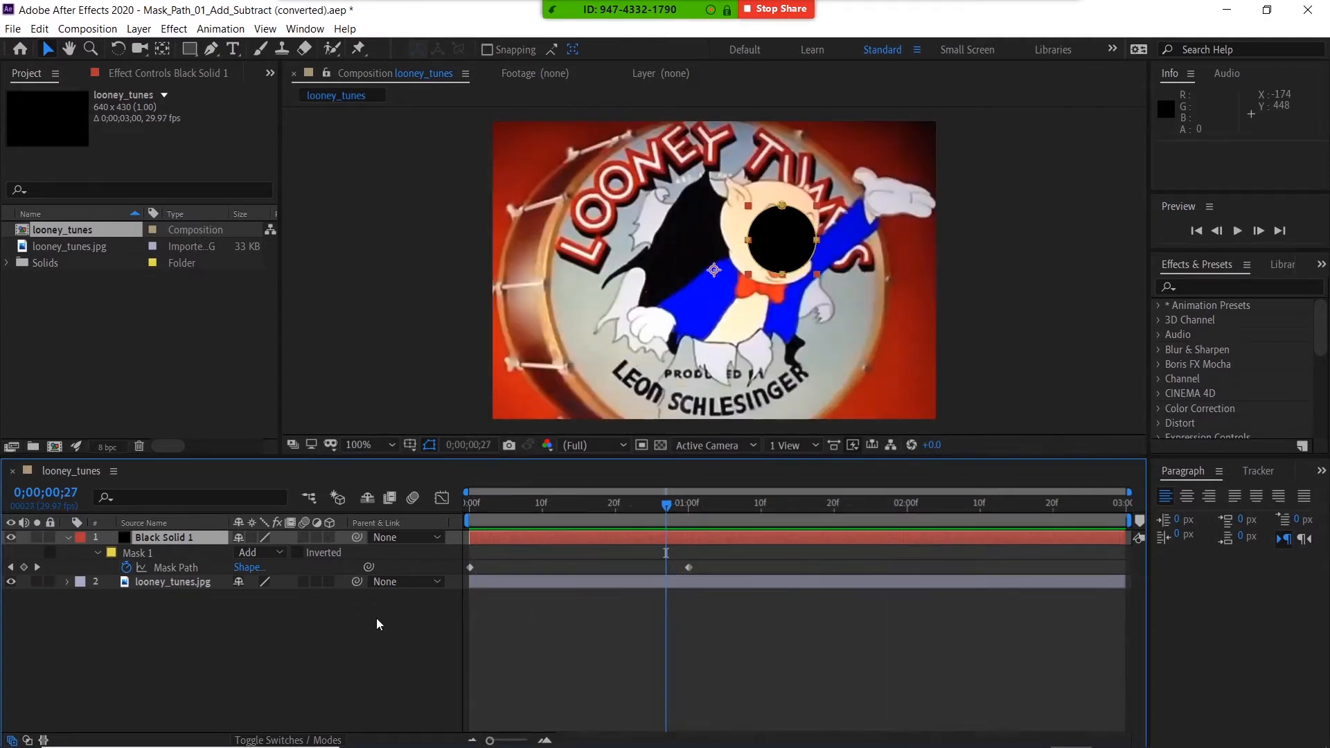
- Replay and scrub the shrinking circle mask between its two Mask Path keyframes
left_click_drag(647, 502, 493, 504)
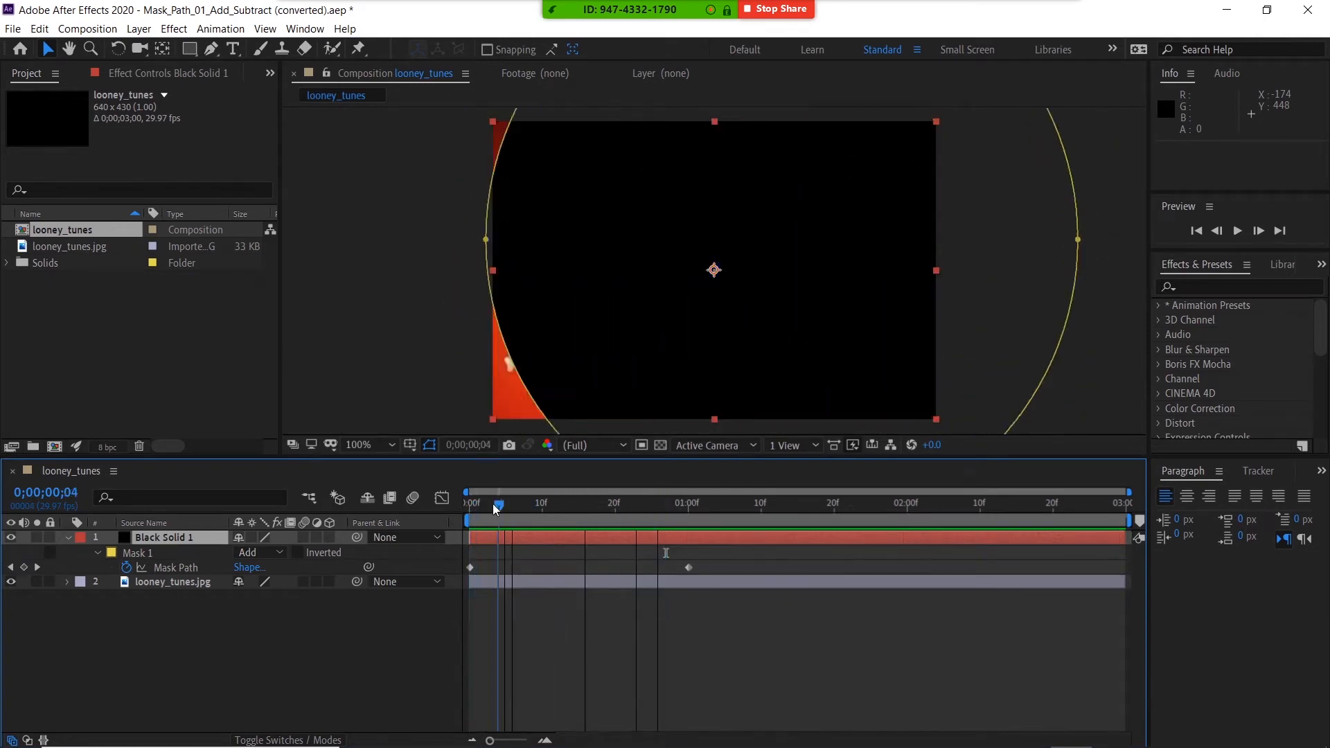
key("space")
left_click(708, 496)
left_click_drag(698, 506, 630, 508)
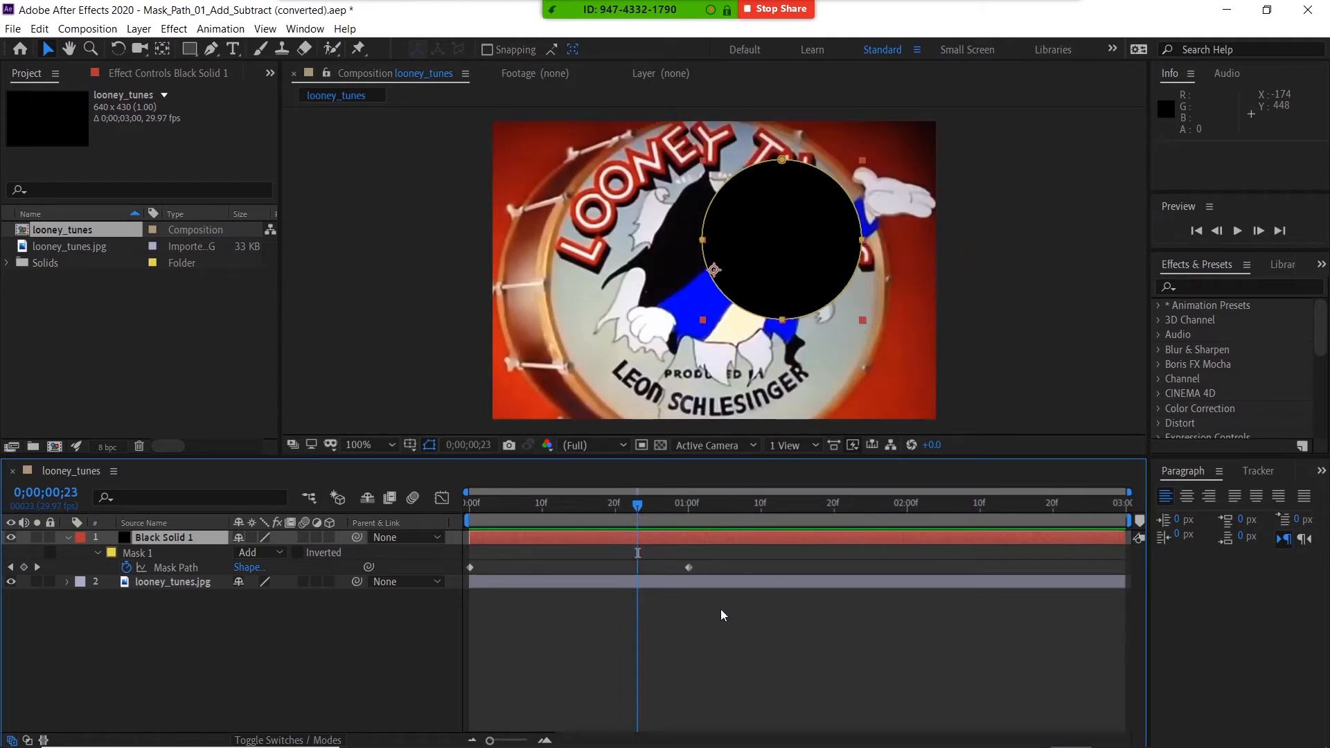
- Switch to Notepad, complete the "i =" line with "invert", and return to After Effects
key("alt+Tab")
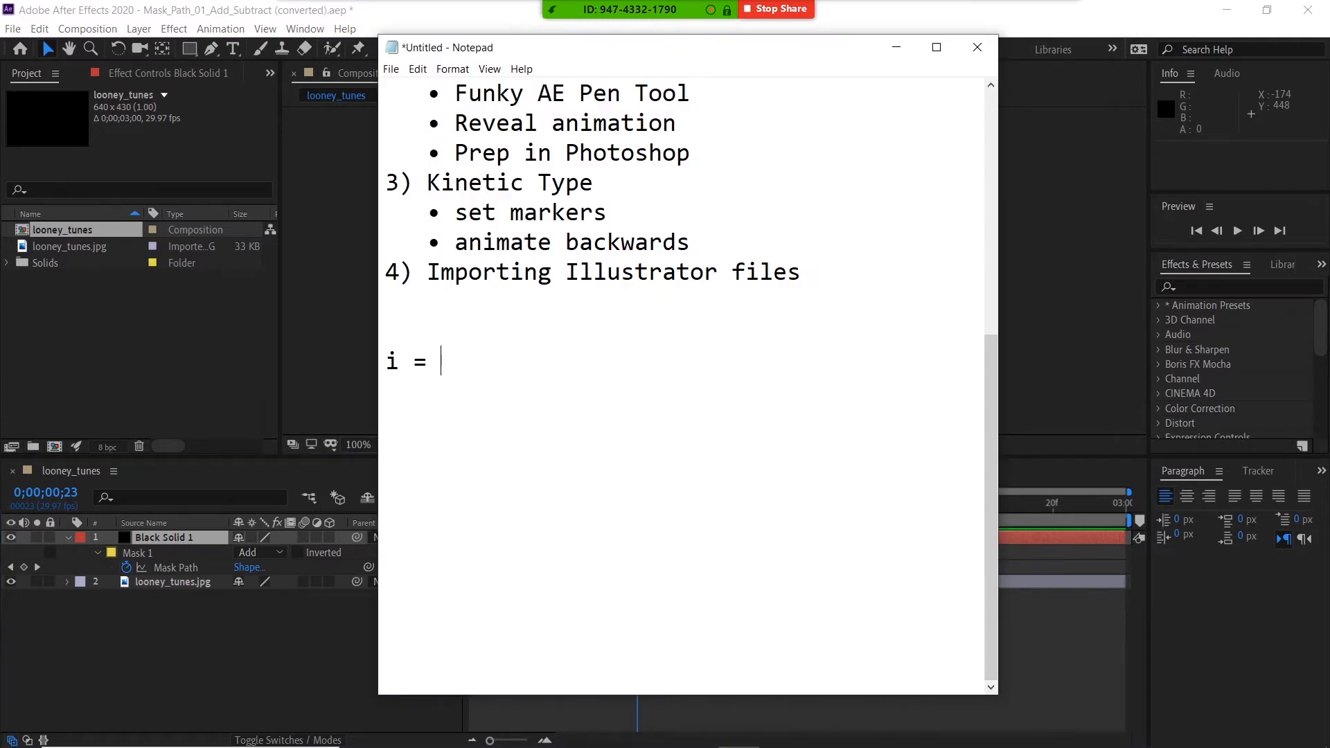
type("invert")
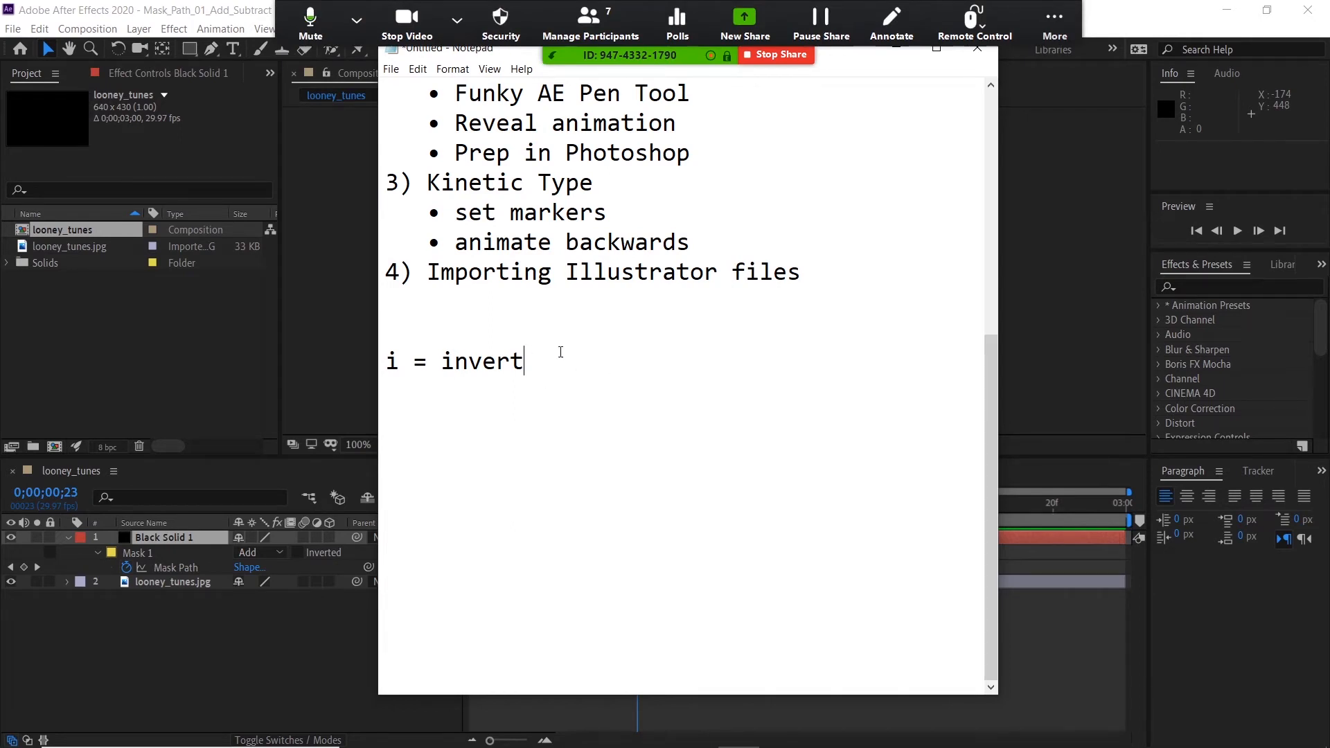
key("alt+Tab")
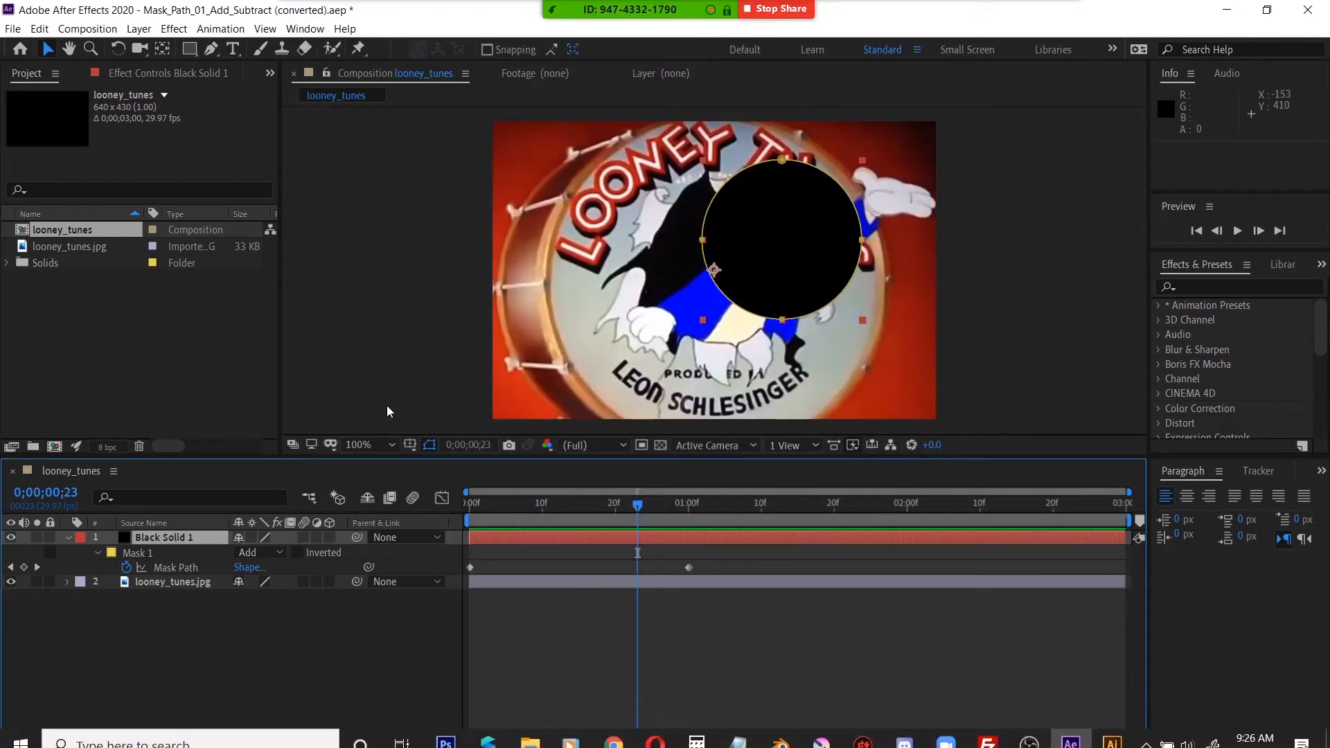
- Close the current project without saving and open Mask_Path_01_Add_Subtract, accepting its version conversion
key("ctrl+q")
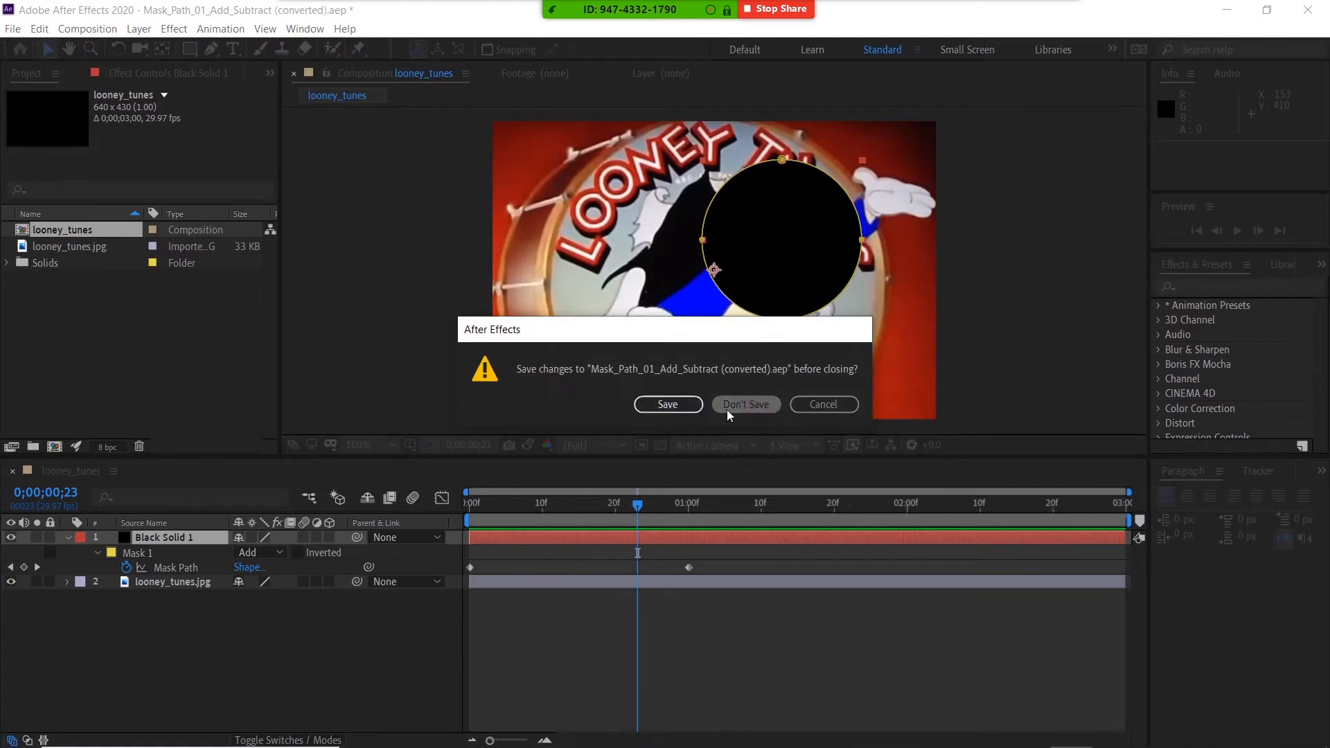
left_click(726, 409)
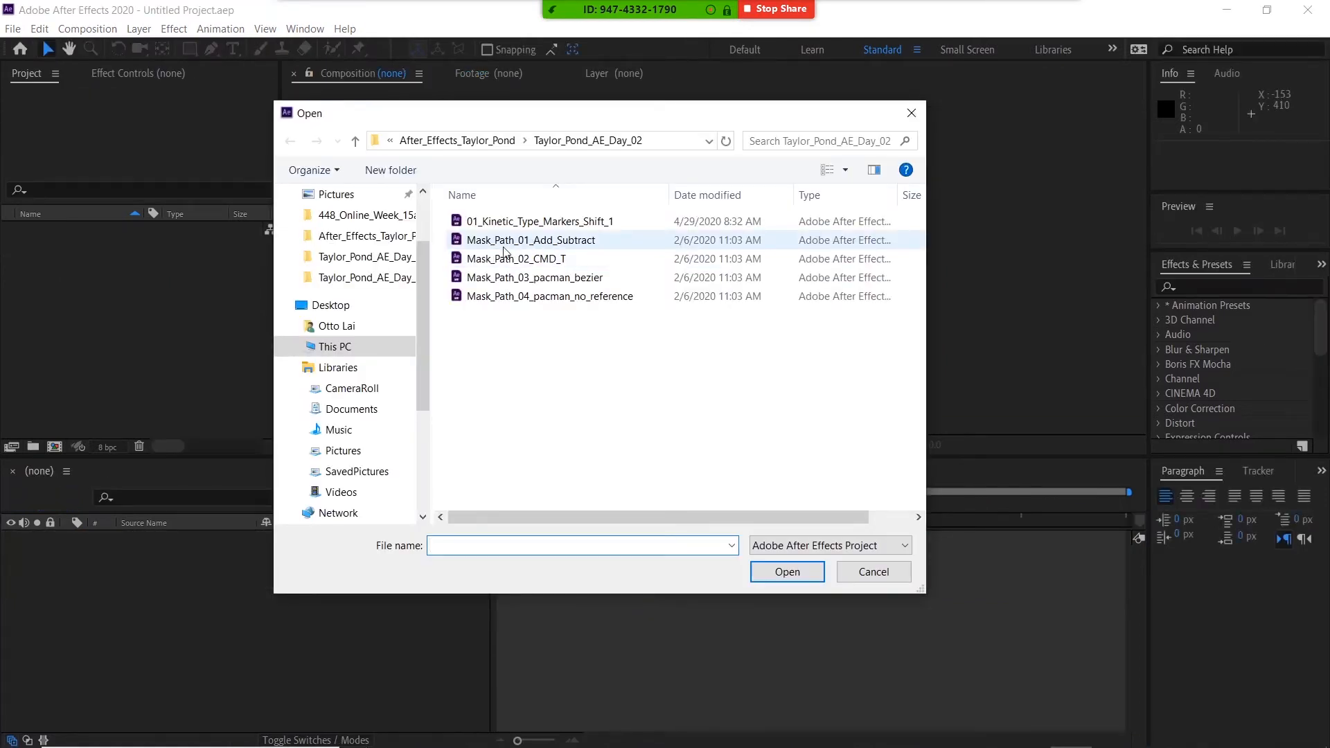
left_click(575, 241)
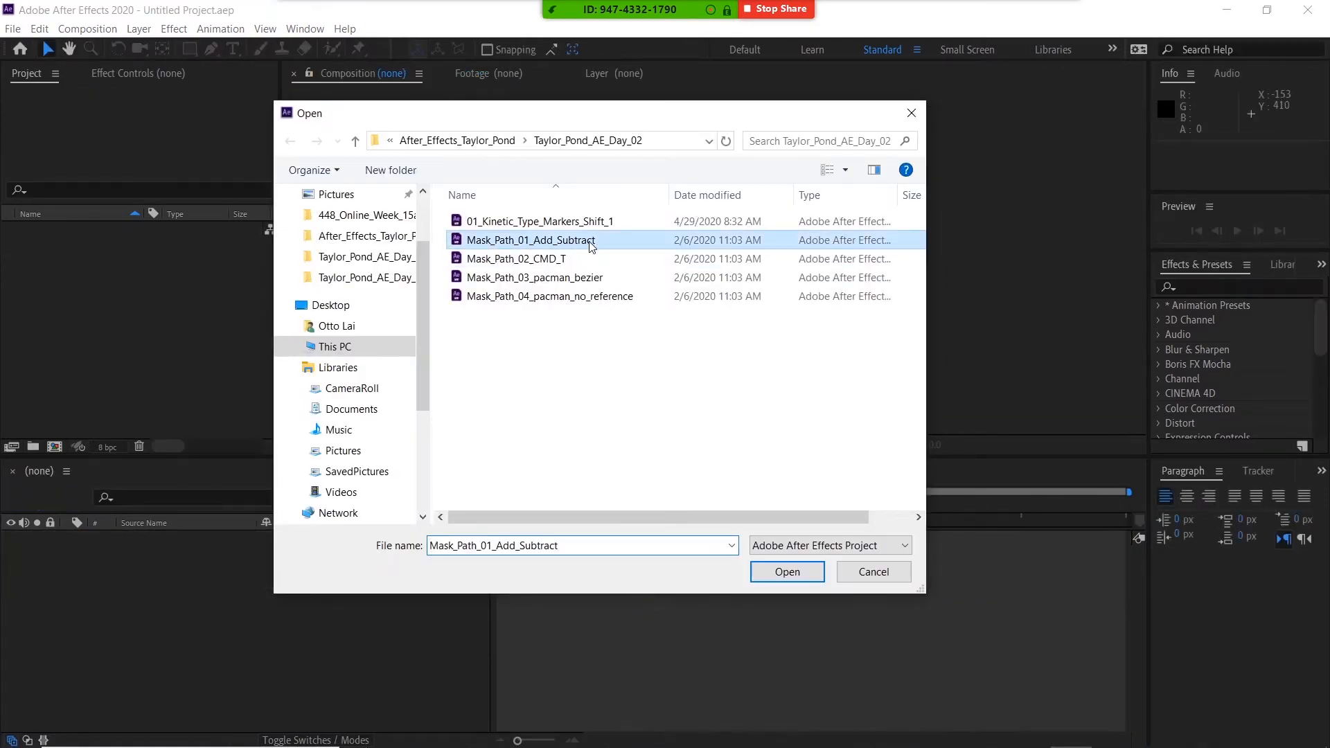
left_click(778, 573)
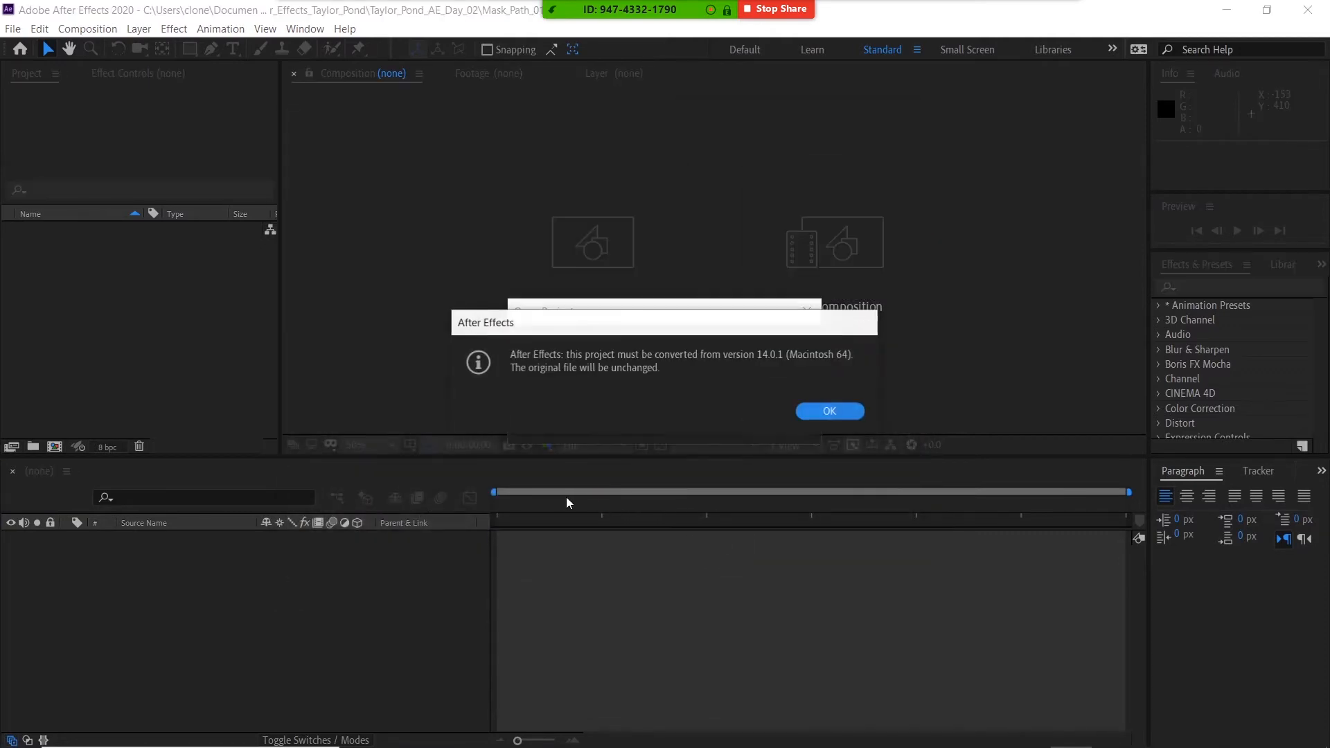
left_click(828, 411)
- Move to frame 0;00;00;21, reveal Black Solid 1's mask, and set Mask 1's mode to Subtract
left_click_drag(522, 505, 623, 505)
left_click(208, 537)
key("m")
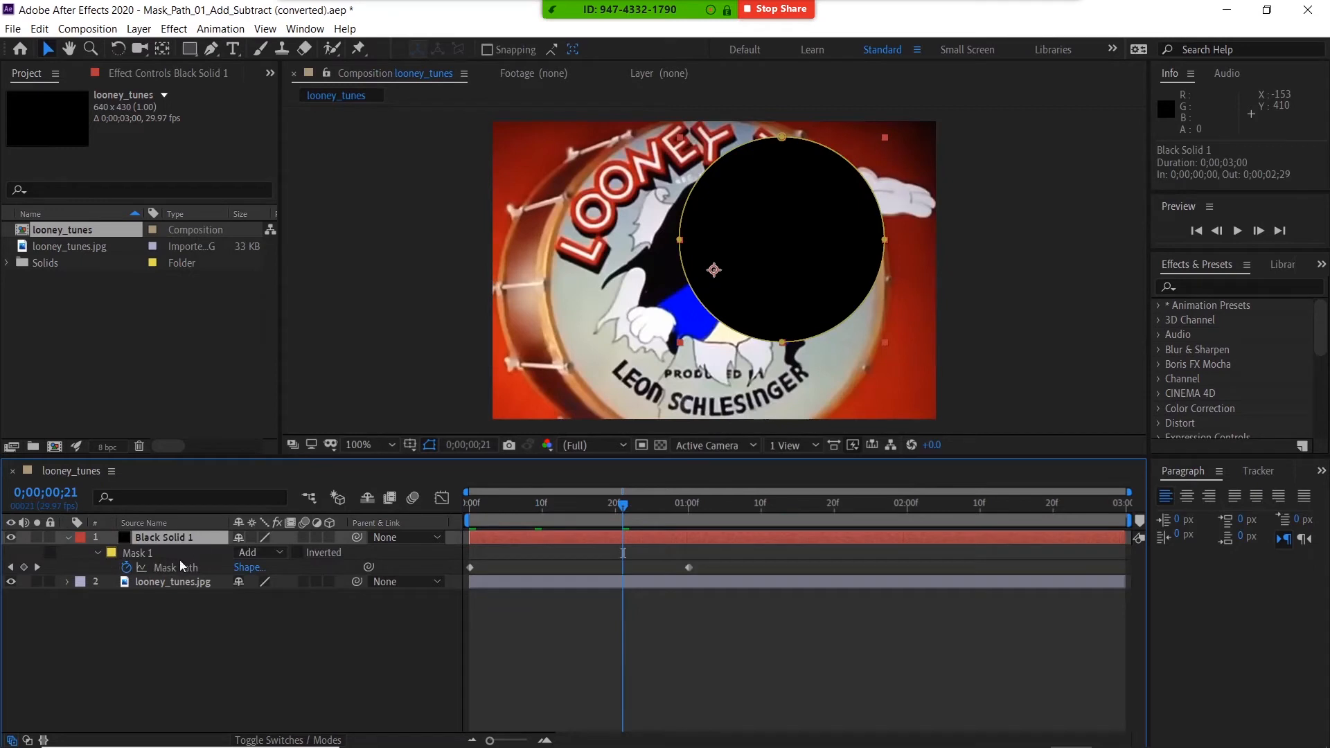
left_click(280, 551)
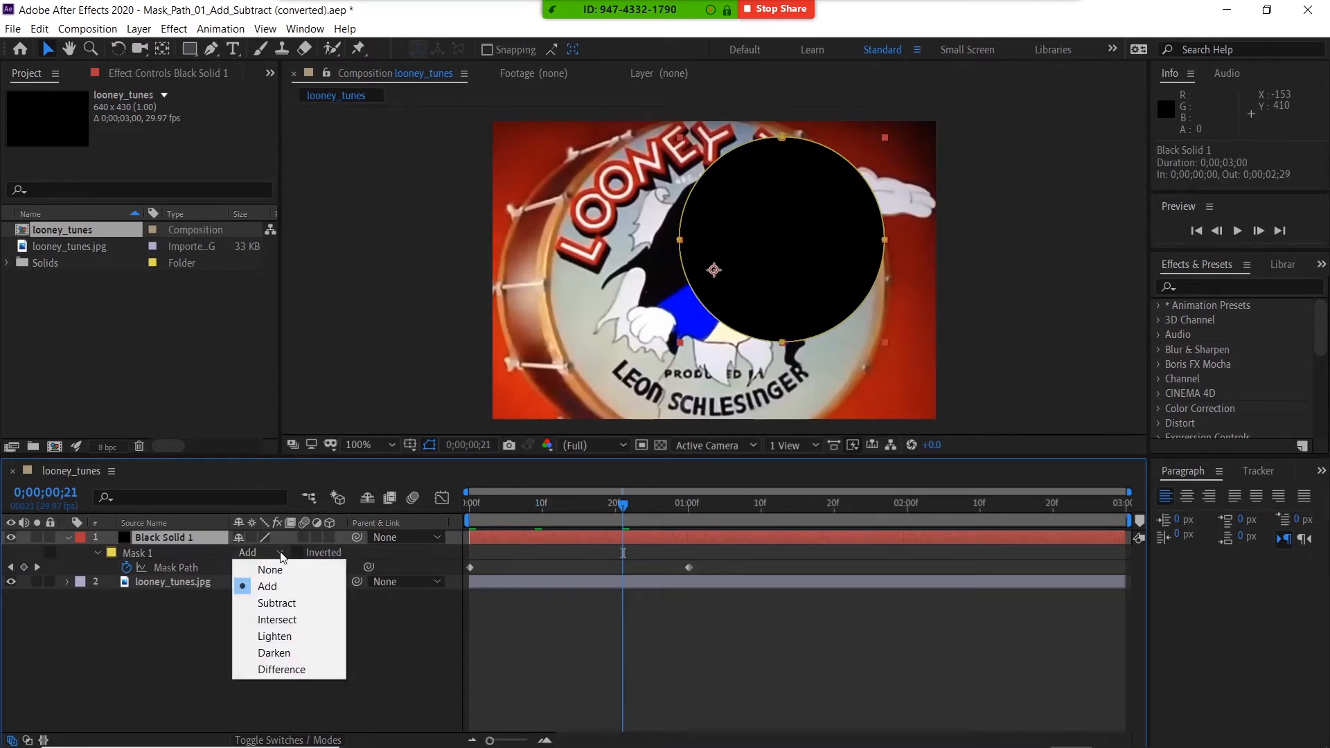
left_click(281, 604)
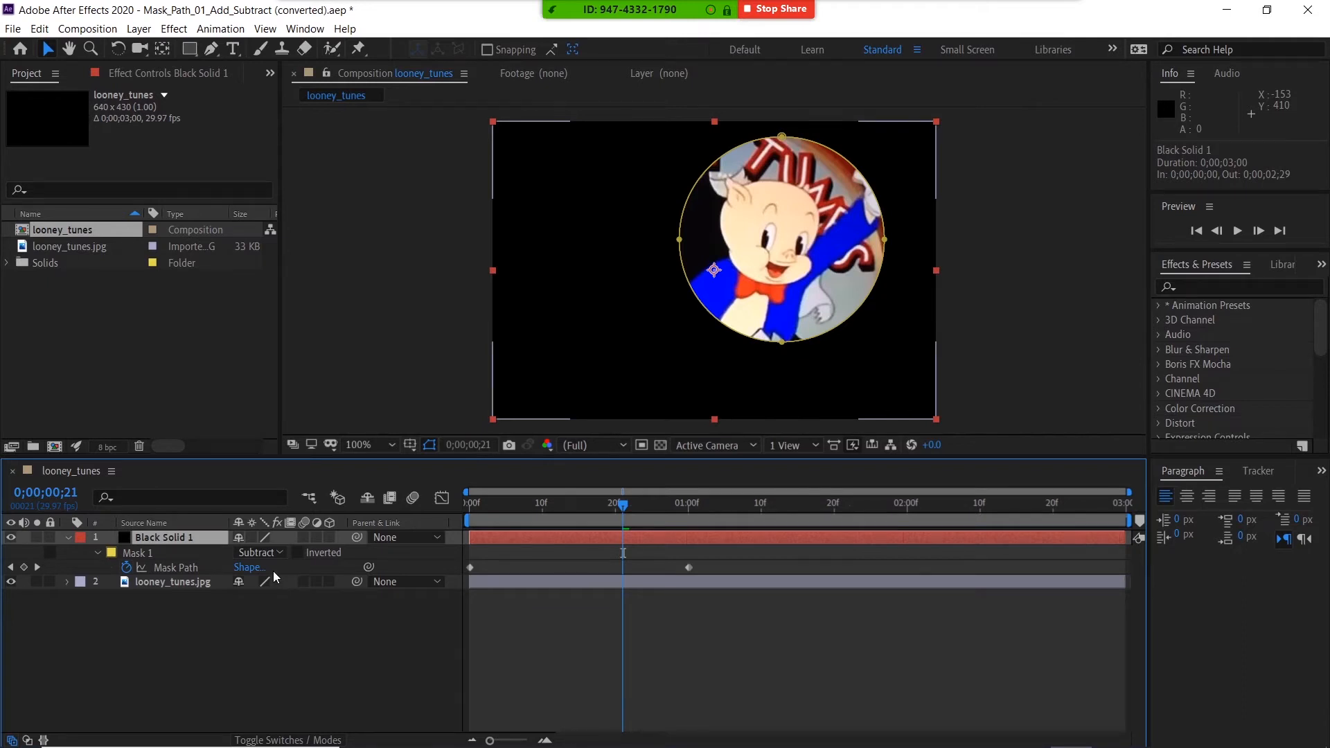
- Switch Mask 1's mode to Add and back to Subtract to compare the two results
left_click(274, 551)
left_click(272, 585)
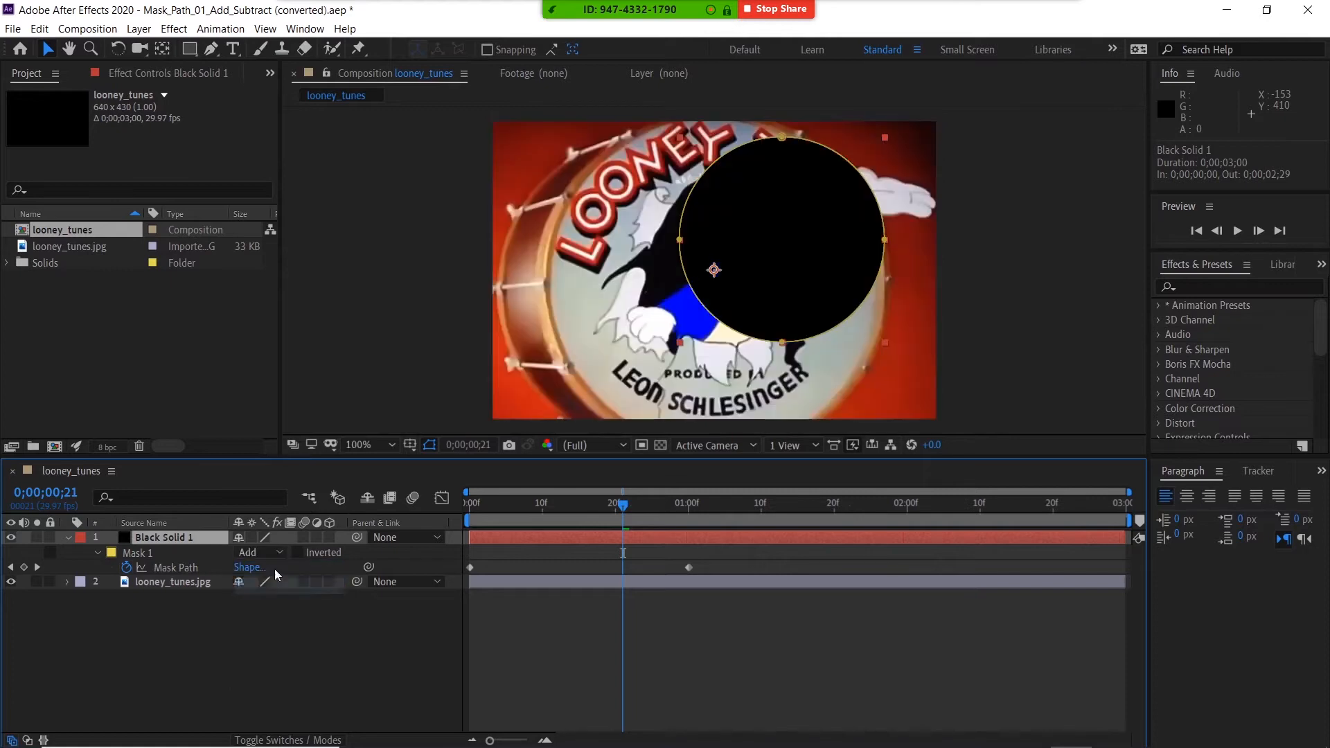
left_click(275, 552)
left_click(272, 601)
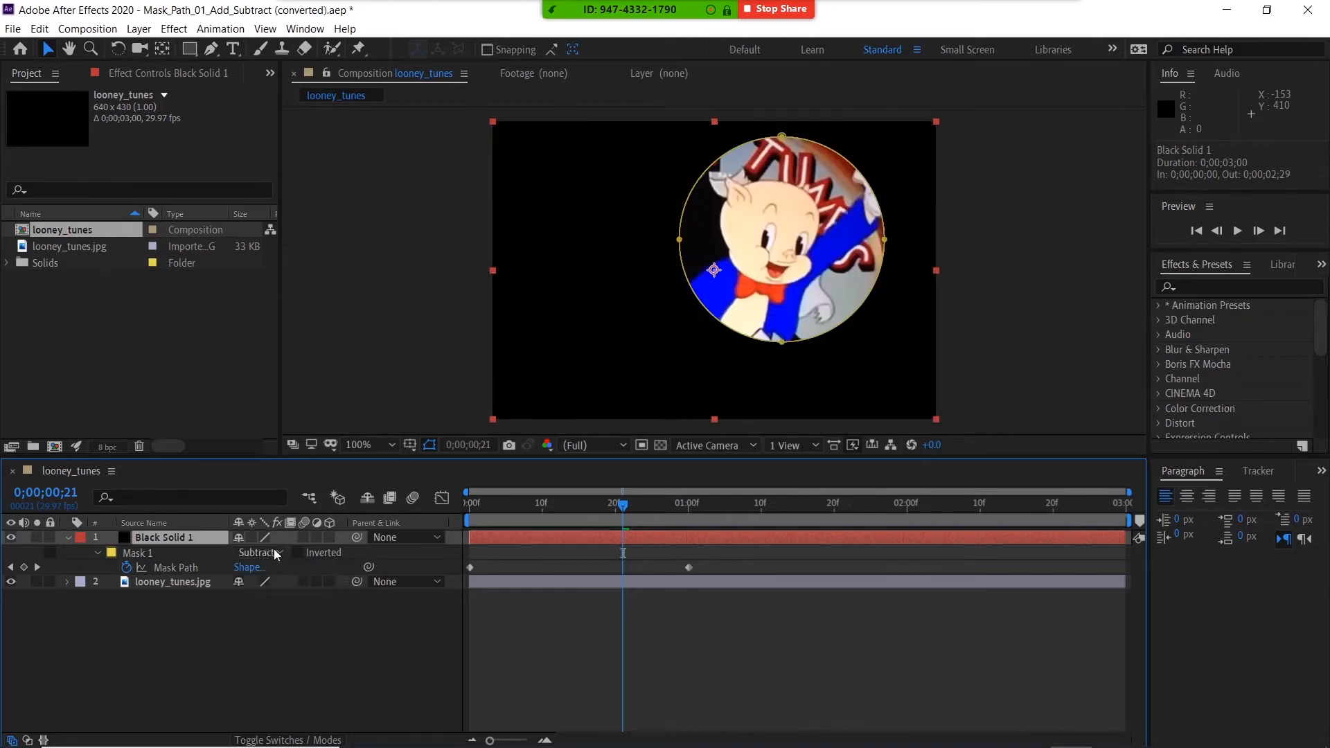
- Preview the subtracted mask animation from the first frame
left_click(278, 553)
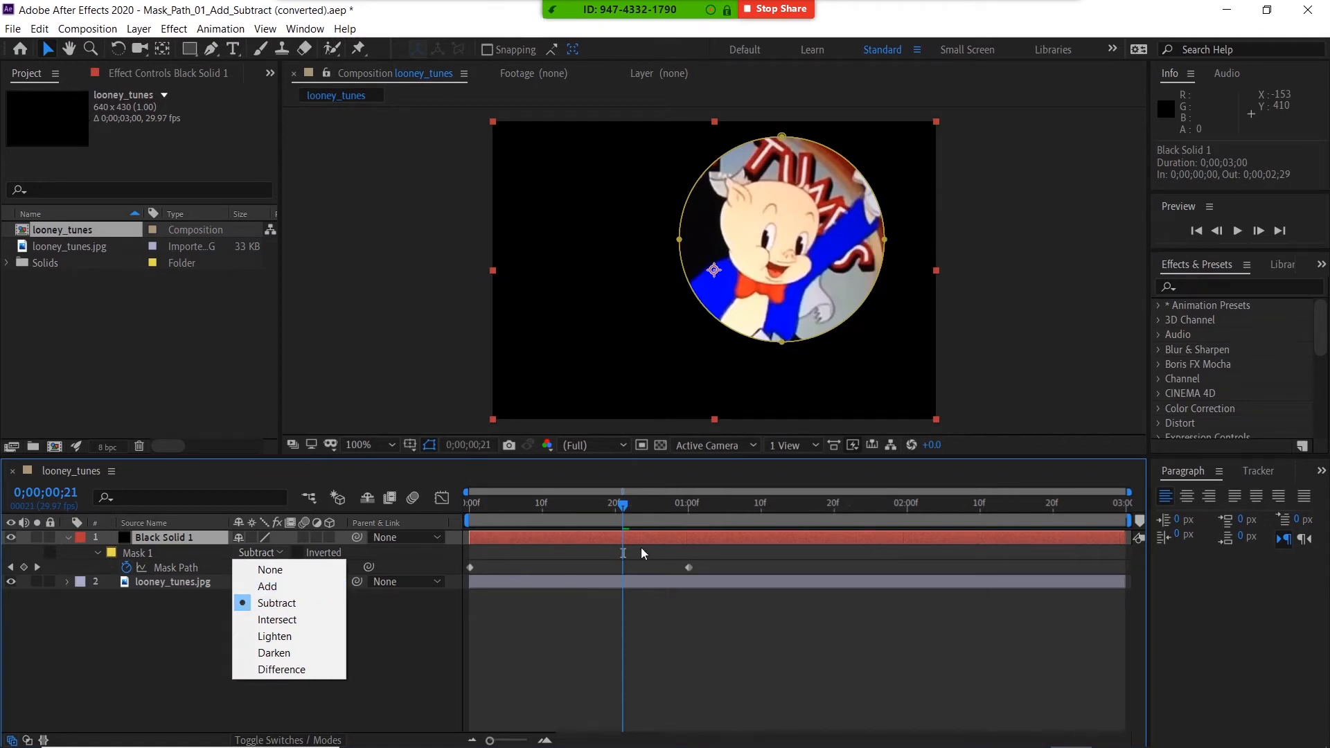
left_click_drag(627, 506, 469, 511)
key("space")
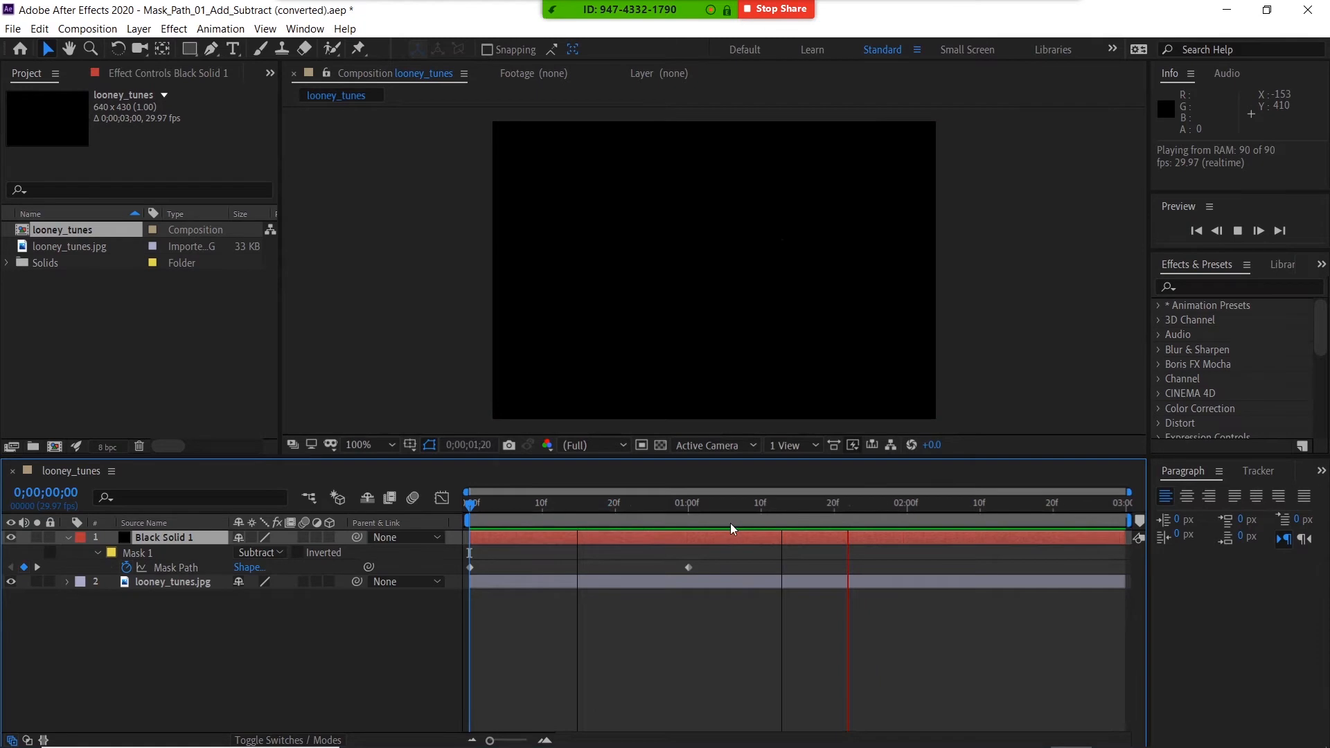
key("space")
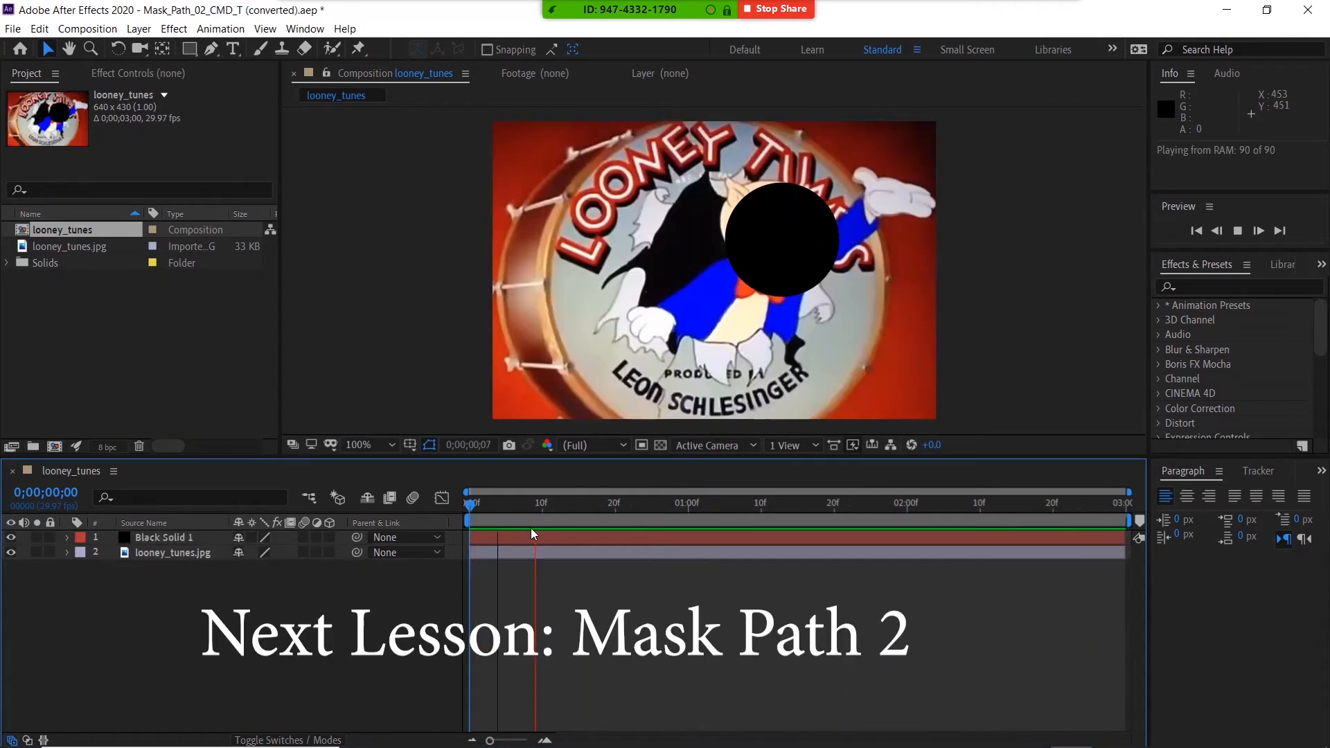
- Stop playback in Mask_Path_02_CMD_T, scrub through its composition, and return to the first frame
key("space")
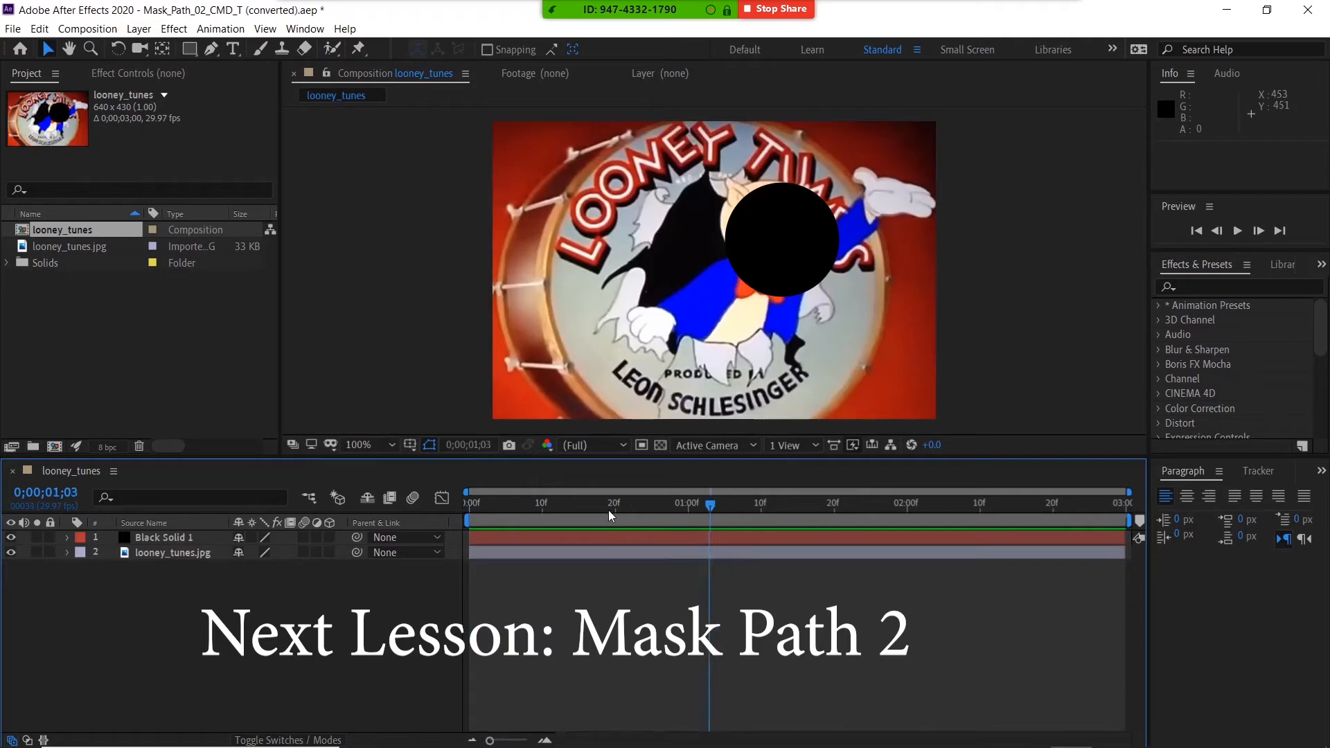
left_click_drag(474, 509, 536, 539)
left_click_drag(700, 531, 443, 551)
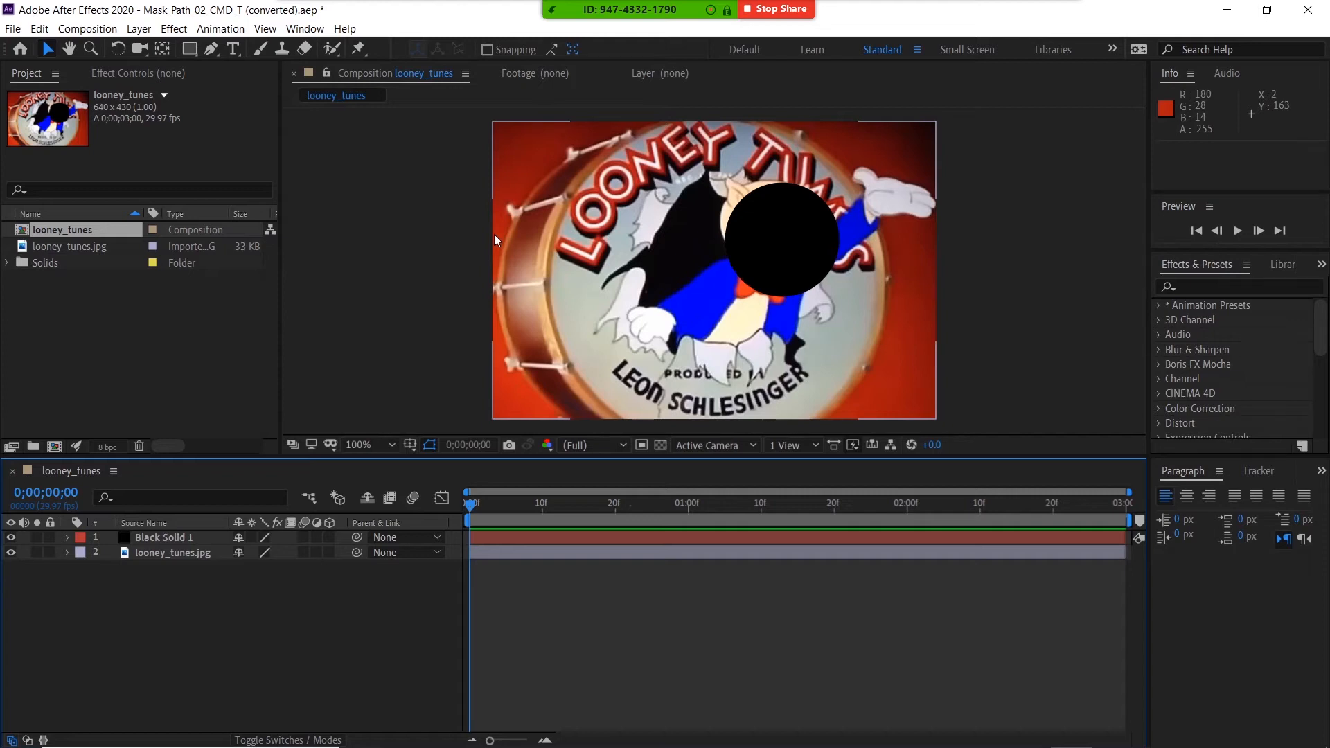
- Set a Mask Path keyframe for Black Solid 1 at the first frame and set Mask 1's mode to Subtract
left_click(153, 540)
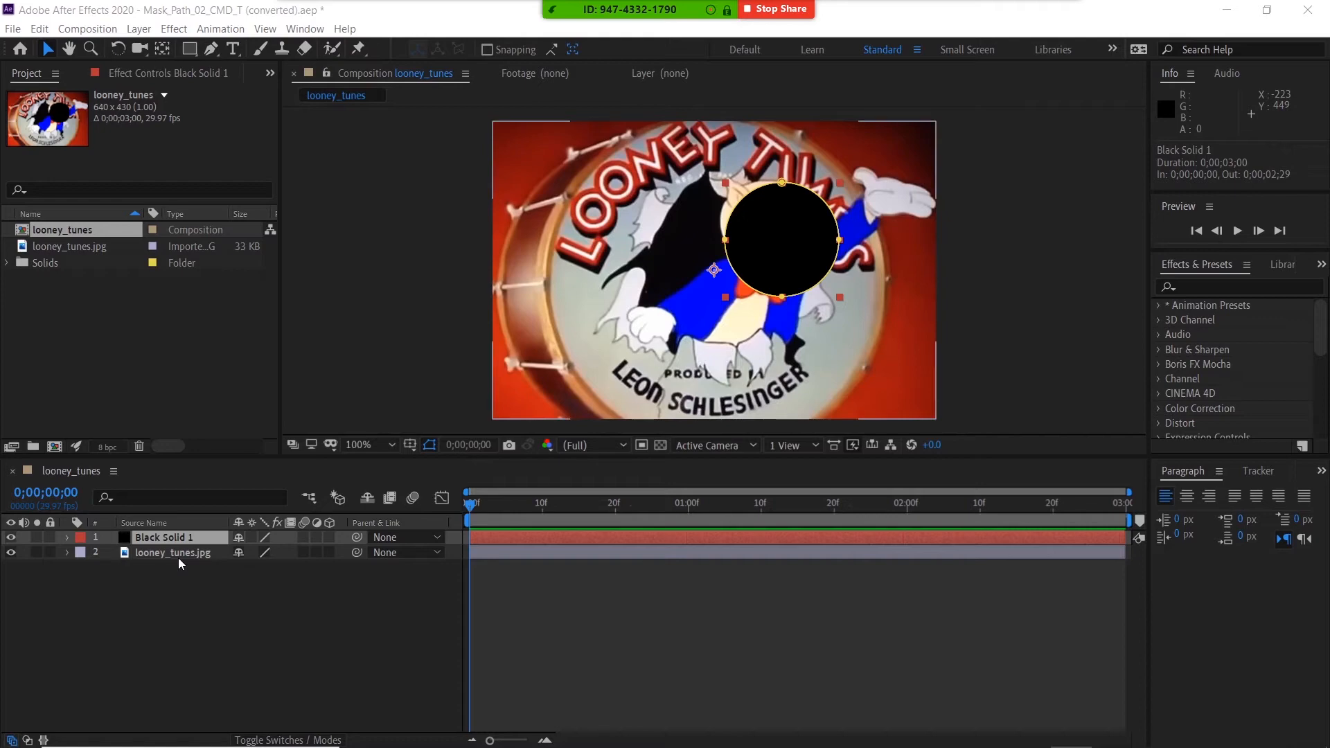
left_click(177, 537)
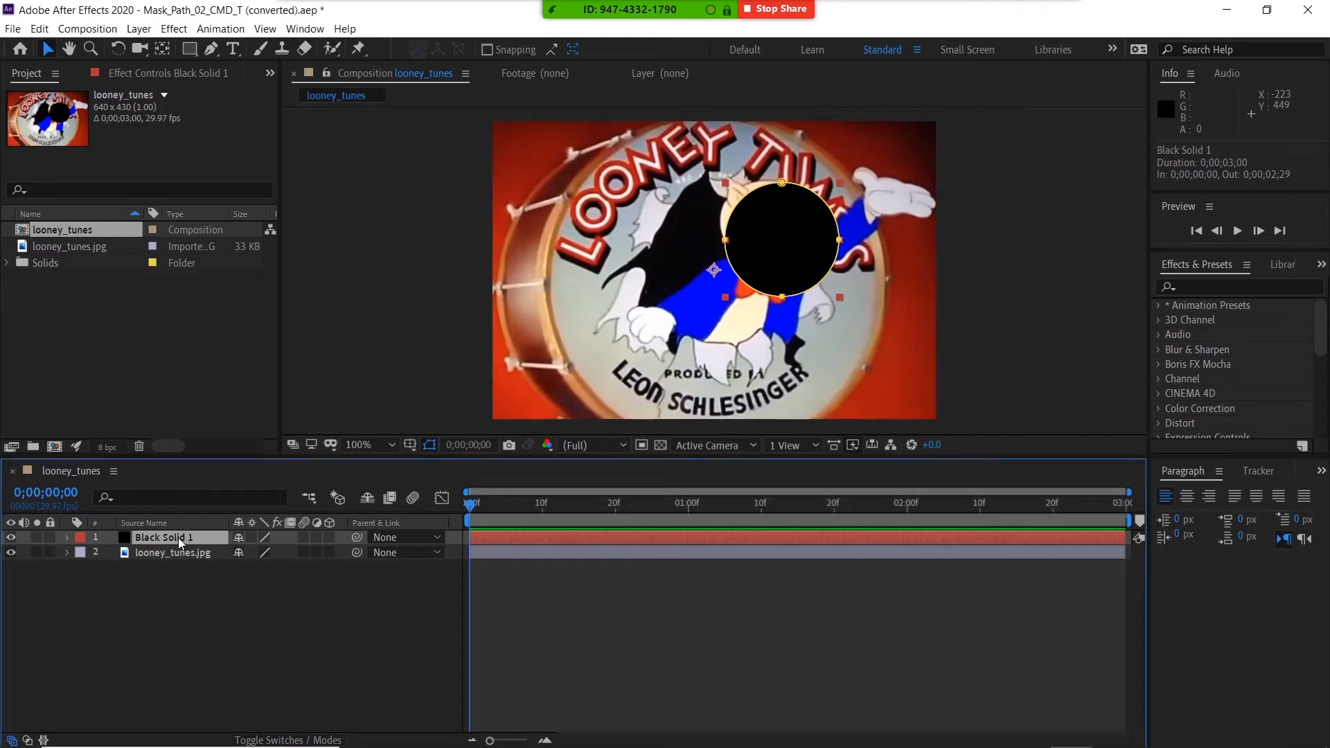
key("m")
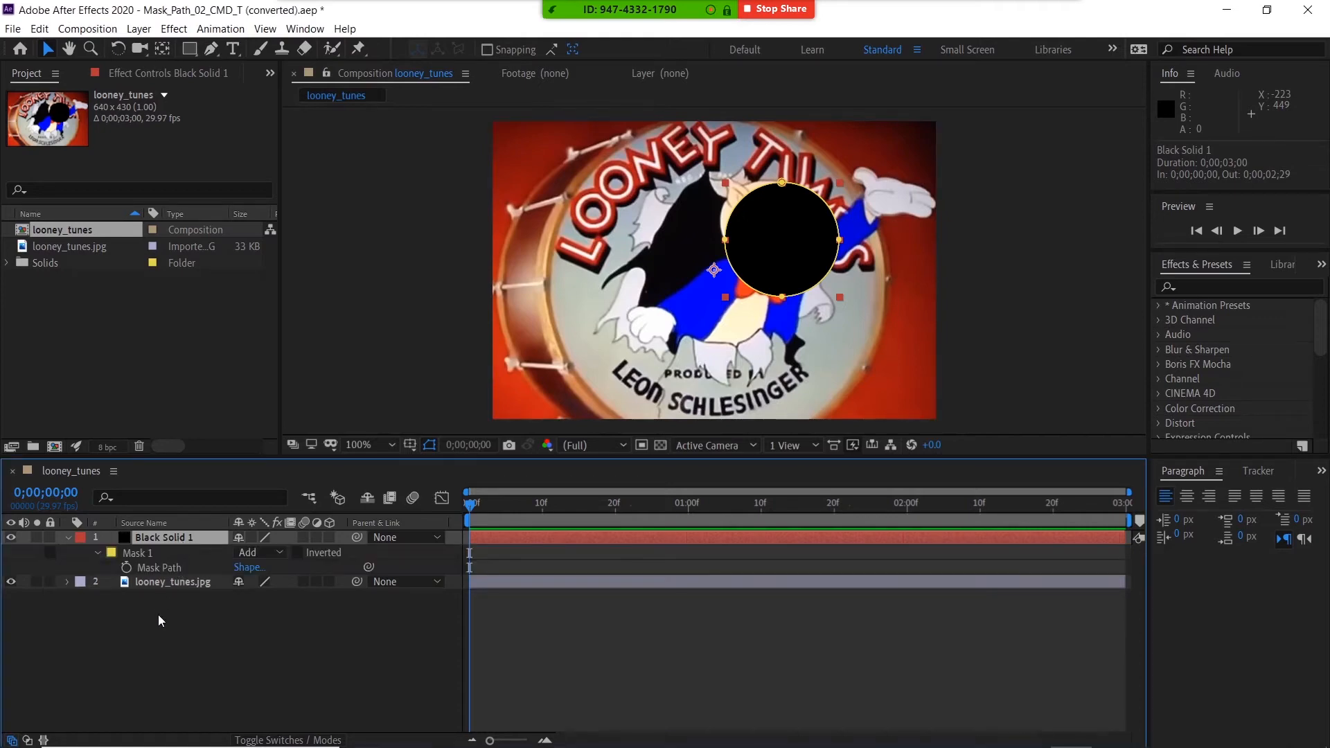
left_click(128, 568)
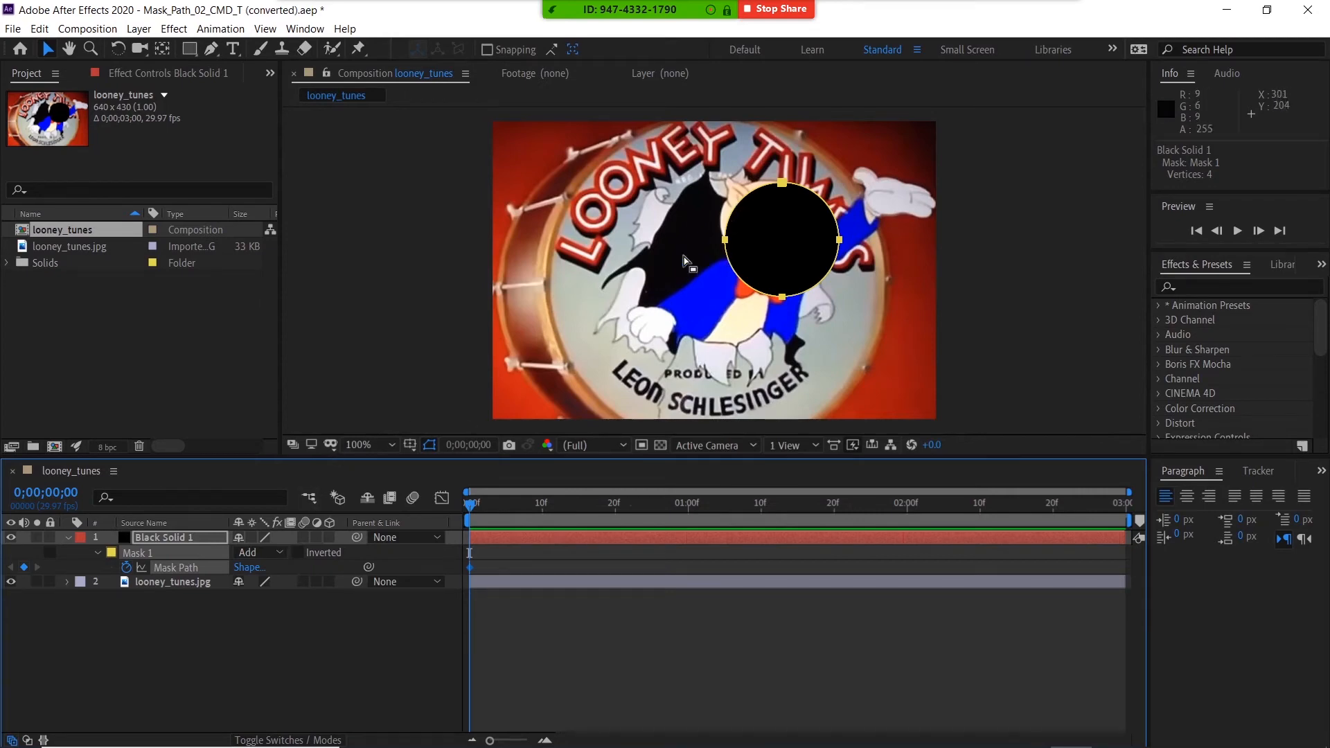
left_click(280, 551)
left_click(268, 603)
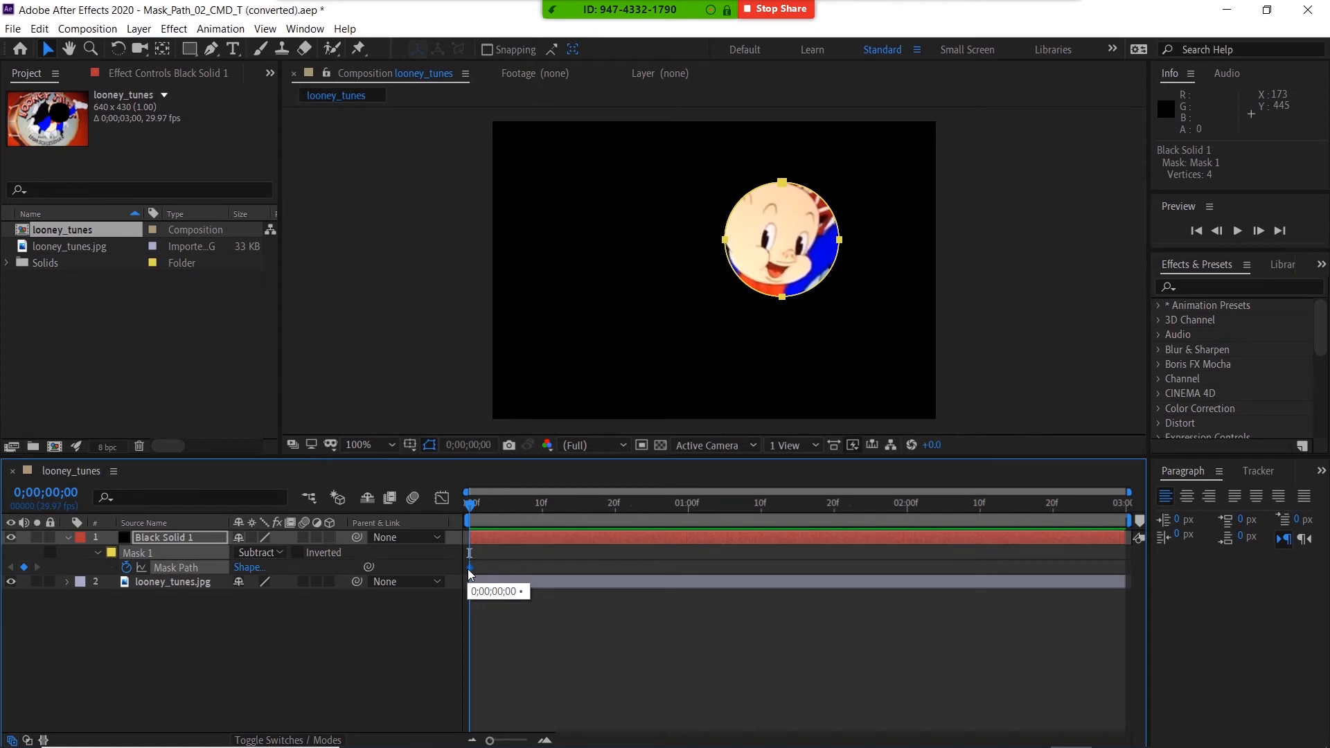
- Move the Mask Path keyframe to 0;00;01;00 and return the playhead to the first frame
left_click_drag(469, 568, 690, 567)
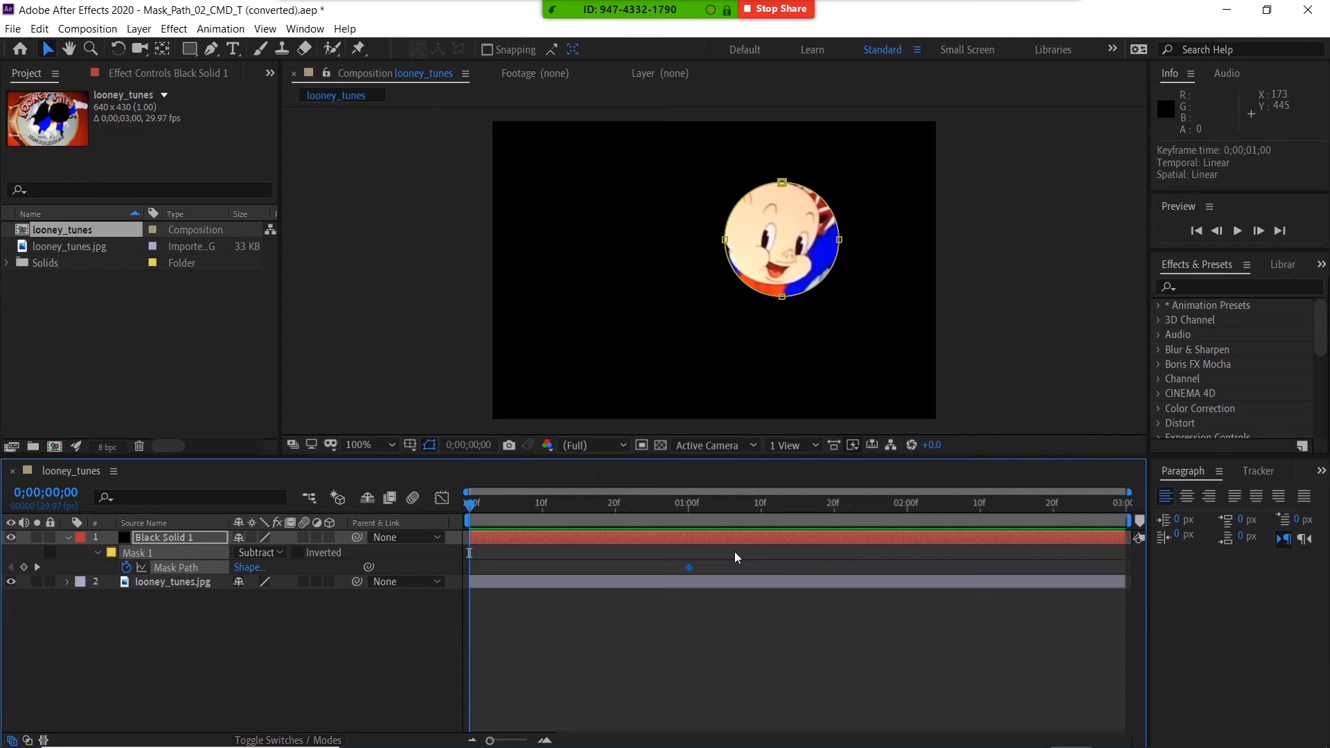
left_click(686, 508)
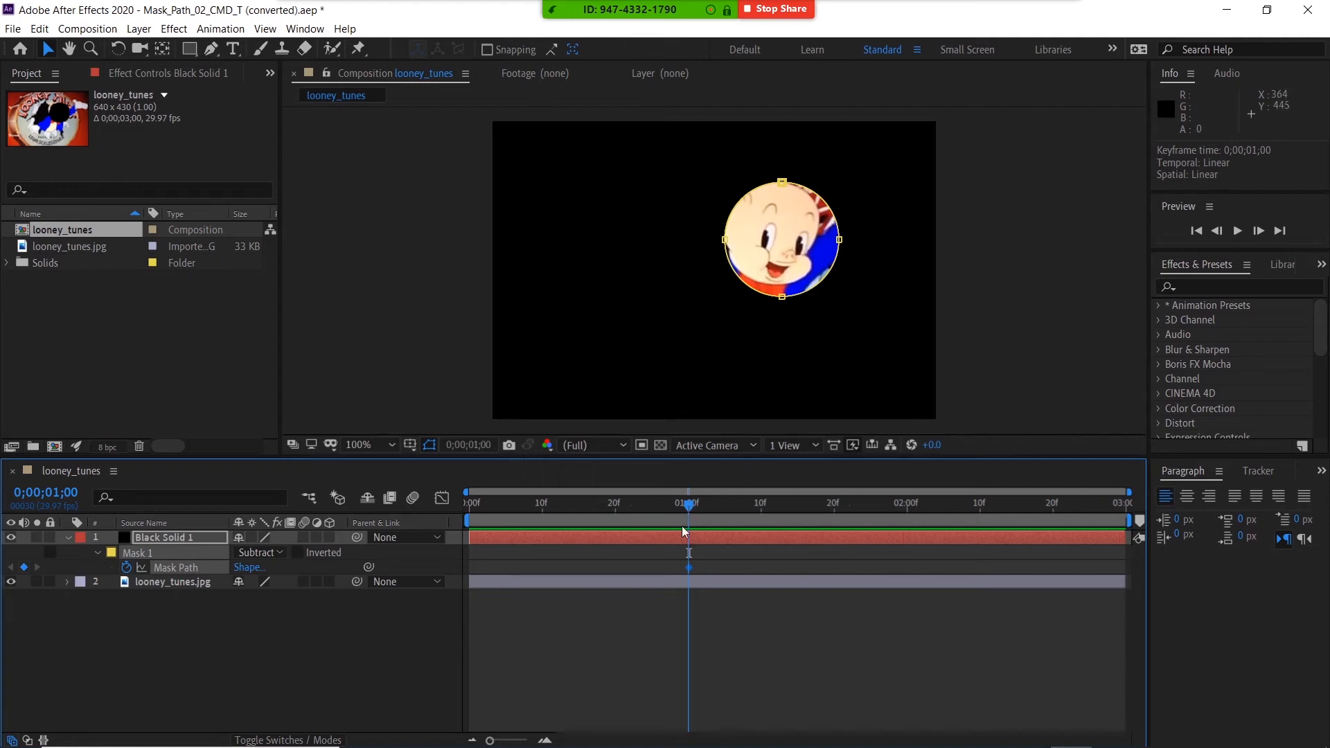
left_click_drag(689, 506, 462, 502)
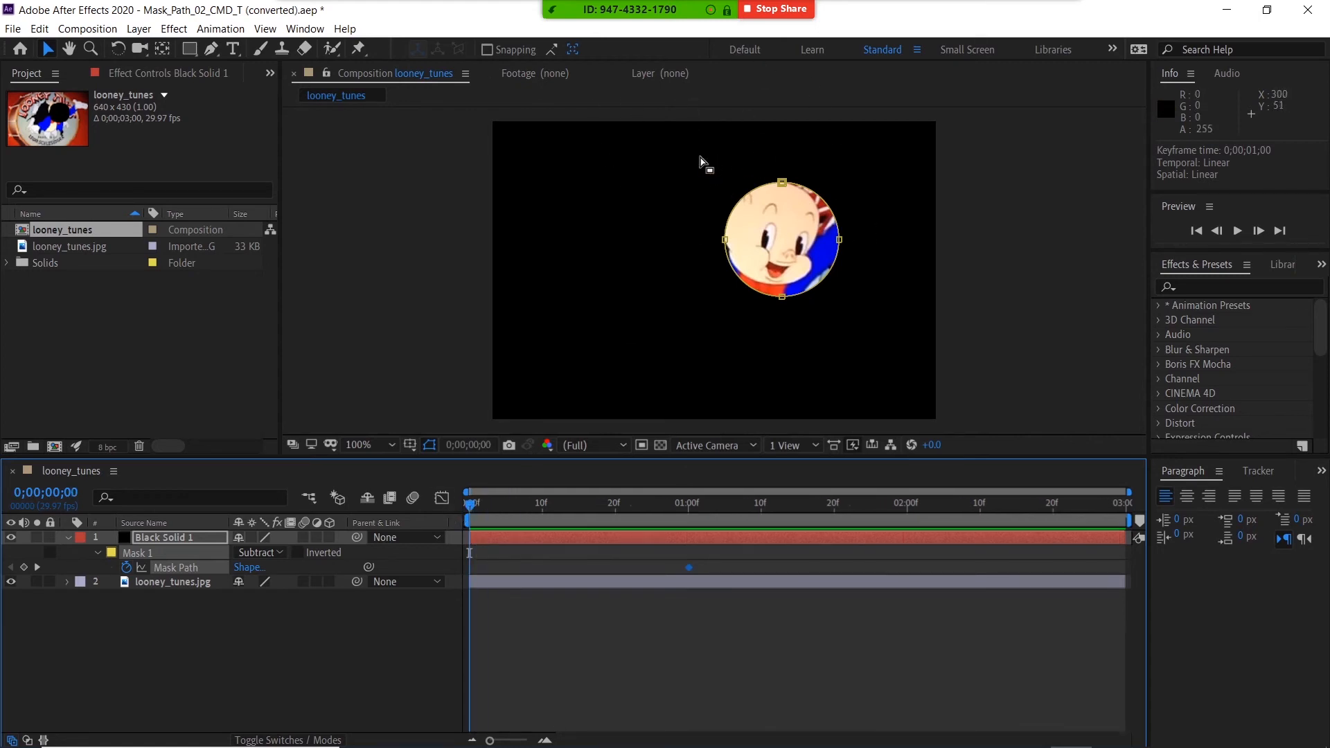
- Free-transform the circular mask at the first frame, scaling it up proportionally from its centre until it extends beyond the whole image
left_click_drag(698, 156, 886, 343)
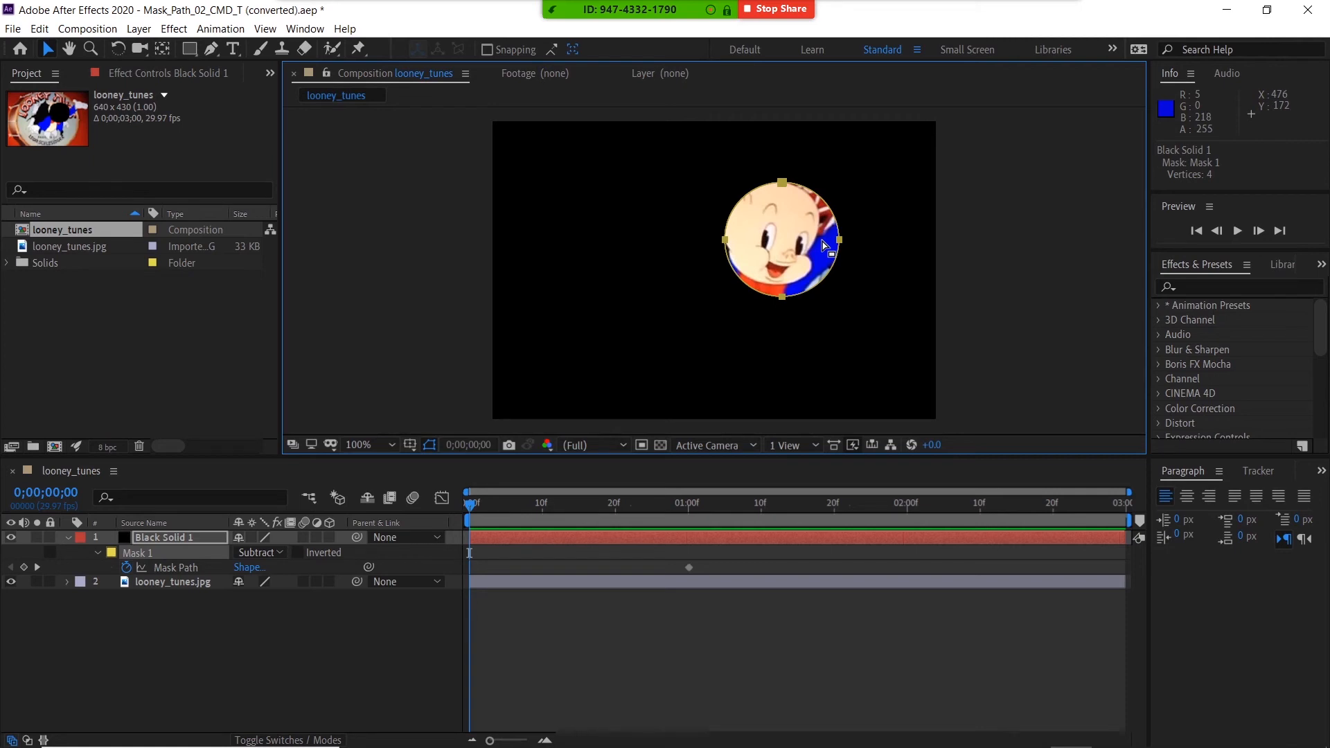
key("ctrl+t")
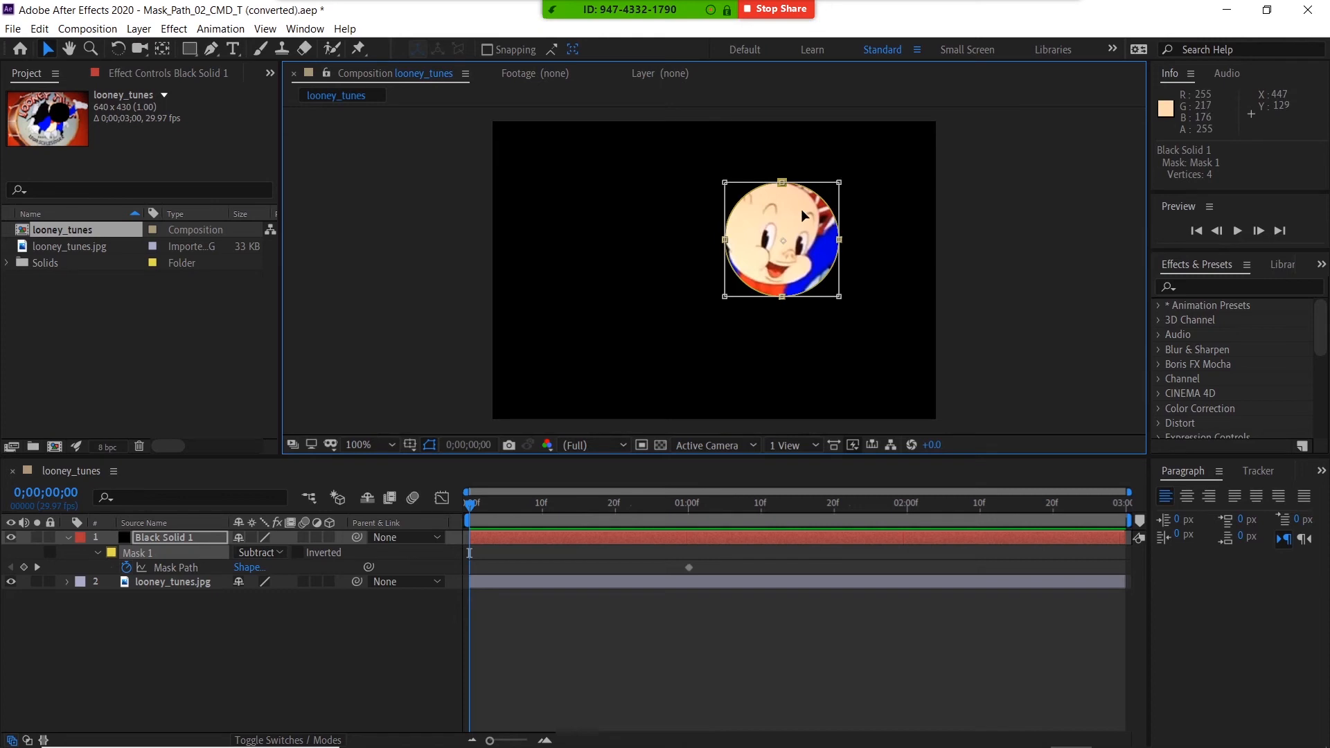
left_click_drag(845, 299, 923, 334)
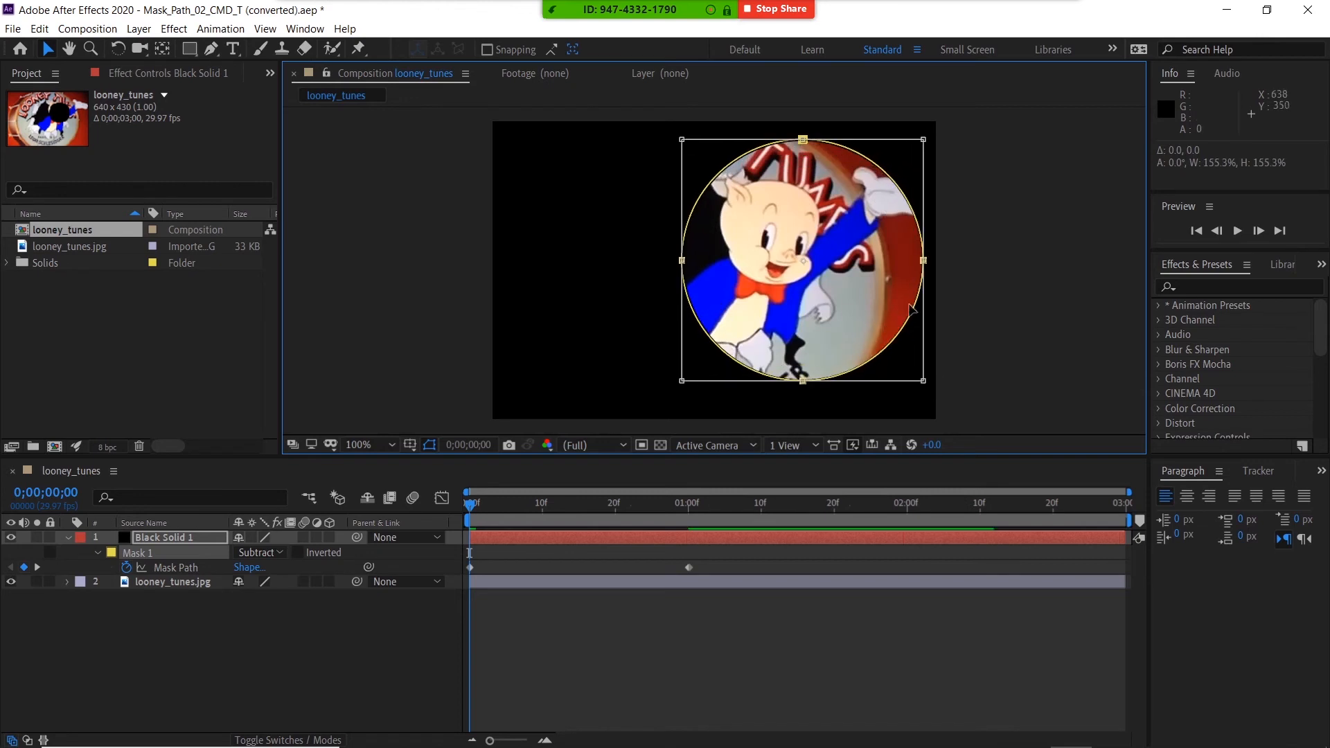
key("comma")
key("comma")
left_click_drag(817, 326, 831, 340)
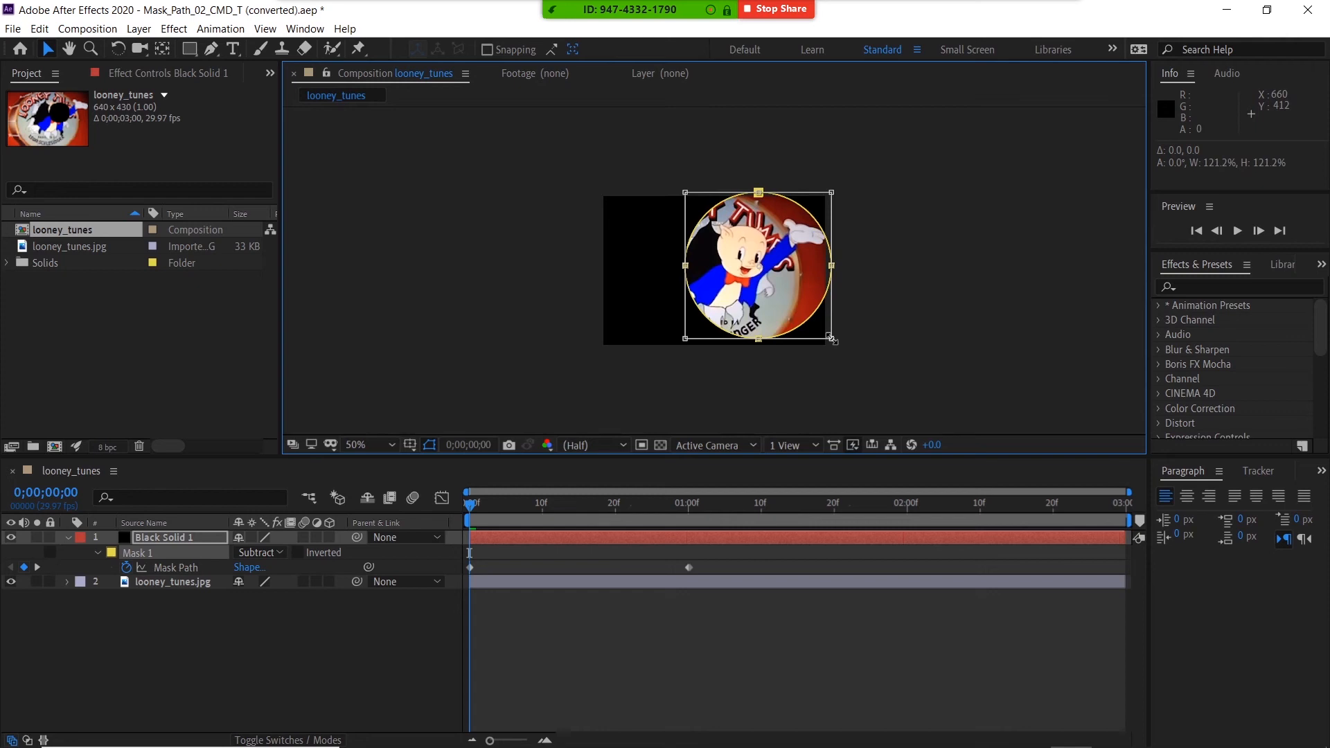
left_click_drag(838, 349, 985, 450)
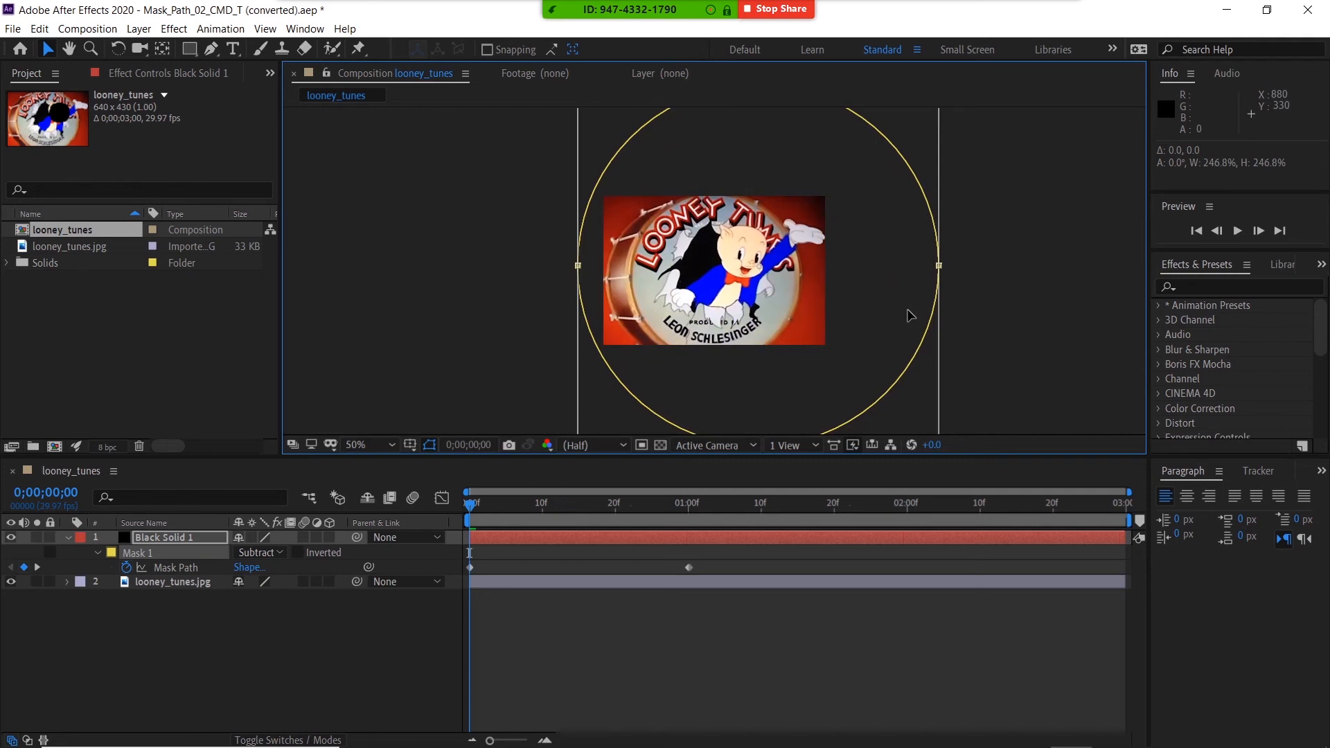
- Nudge the enlarged mask 160 pixels to the left to centre it better over the image
key("shift+Left")
key("shift+Left")
key("shift+Left")
key("shift+Left")
key("shift+Left")
key("shift+Left")
key("shift+Left")
key("shift+Left")
key("shift+Left")
key("shift+Left")
key("shift+Left")
key("shift+Left")
key("shift+Left")
key("shift+Left")
key("shift+Left")
key("shift+Left")
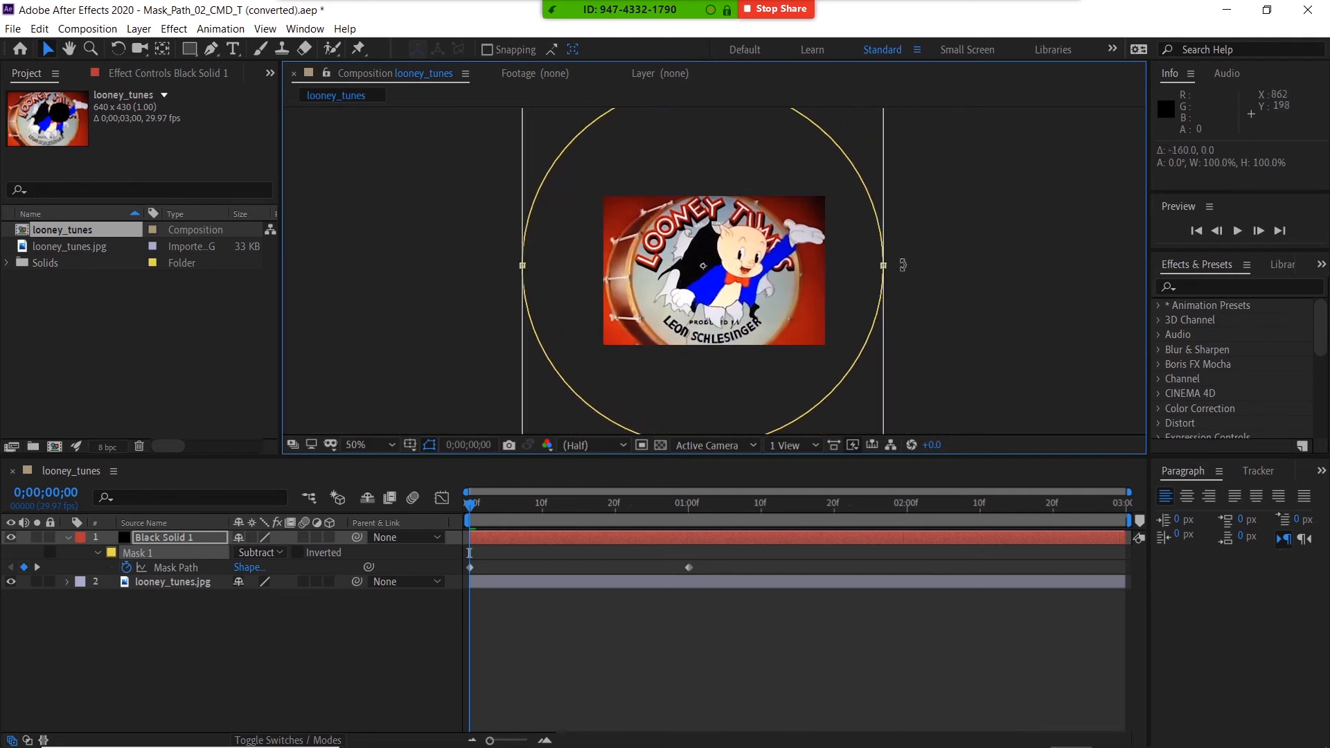
- Scale the oversized mask down to about 84% so it still surrounds the whole image, and apply the transform
key("comma")
left_click_drag(798, 184, 794, 196)
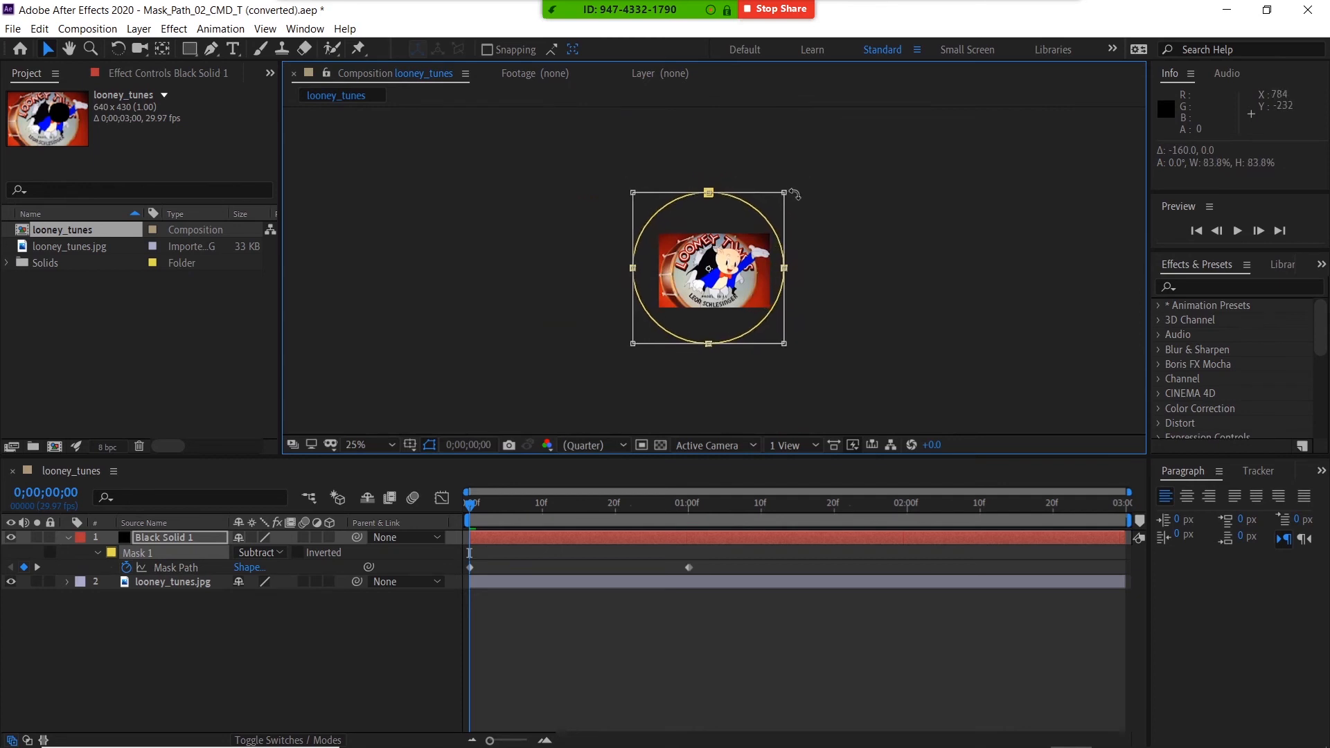
key("period")
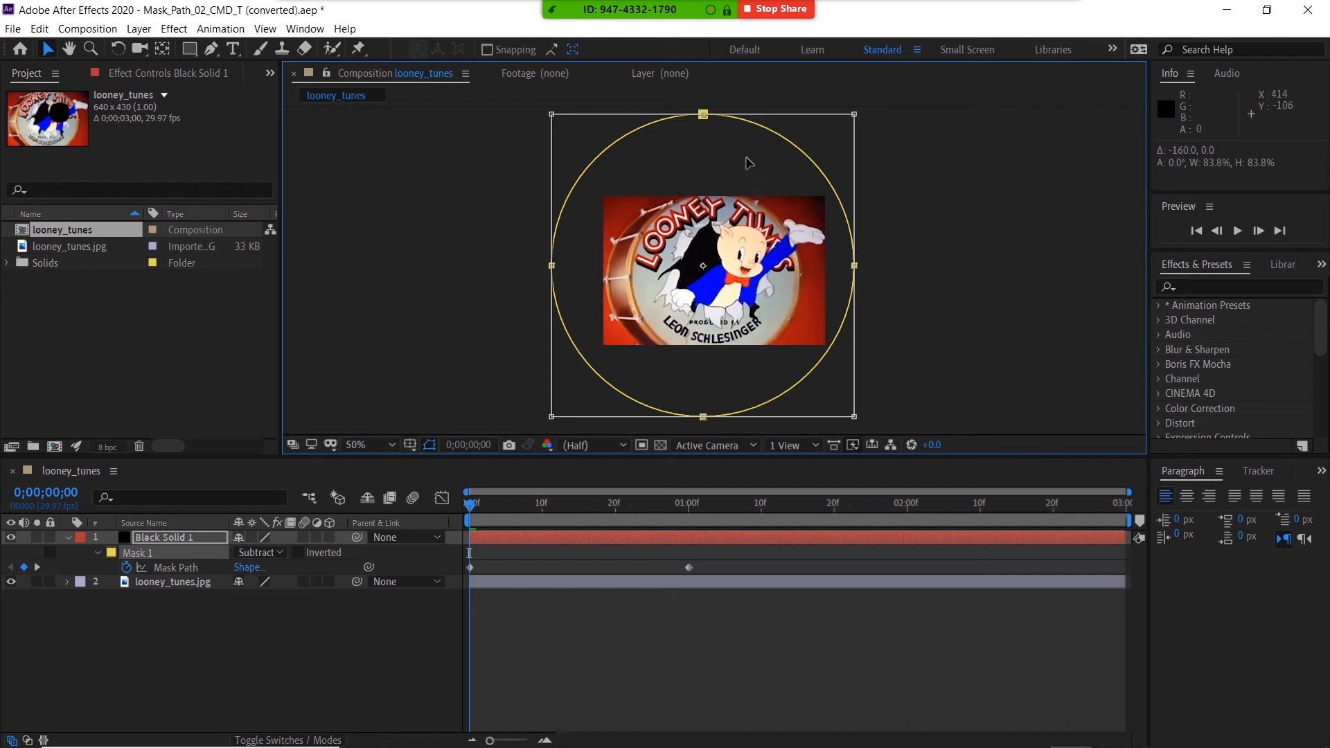
key("Return")
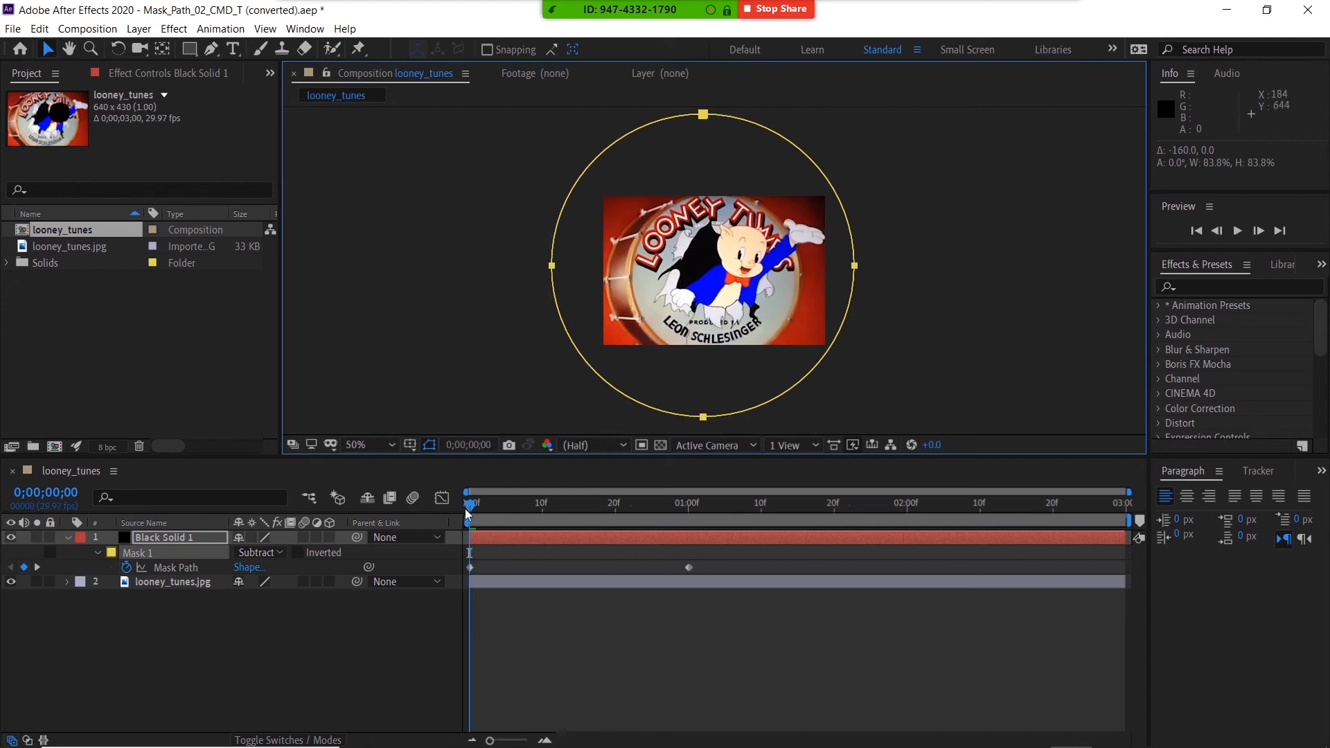
- Preview the shrinking circle mask animation from the first frame
mouse_move(471, 508)
left_mouse_down()
mouse_move(666, 502)
mouse_move(454, 525)
left_mouse_up()
key("space")
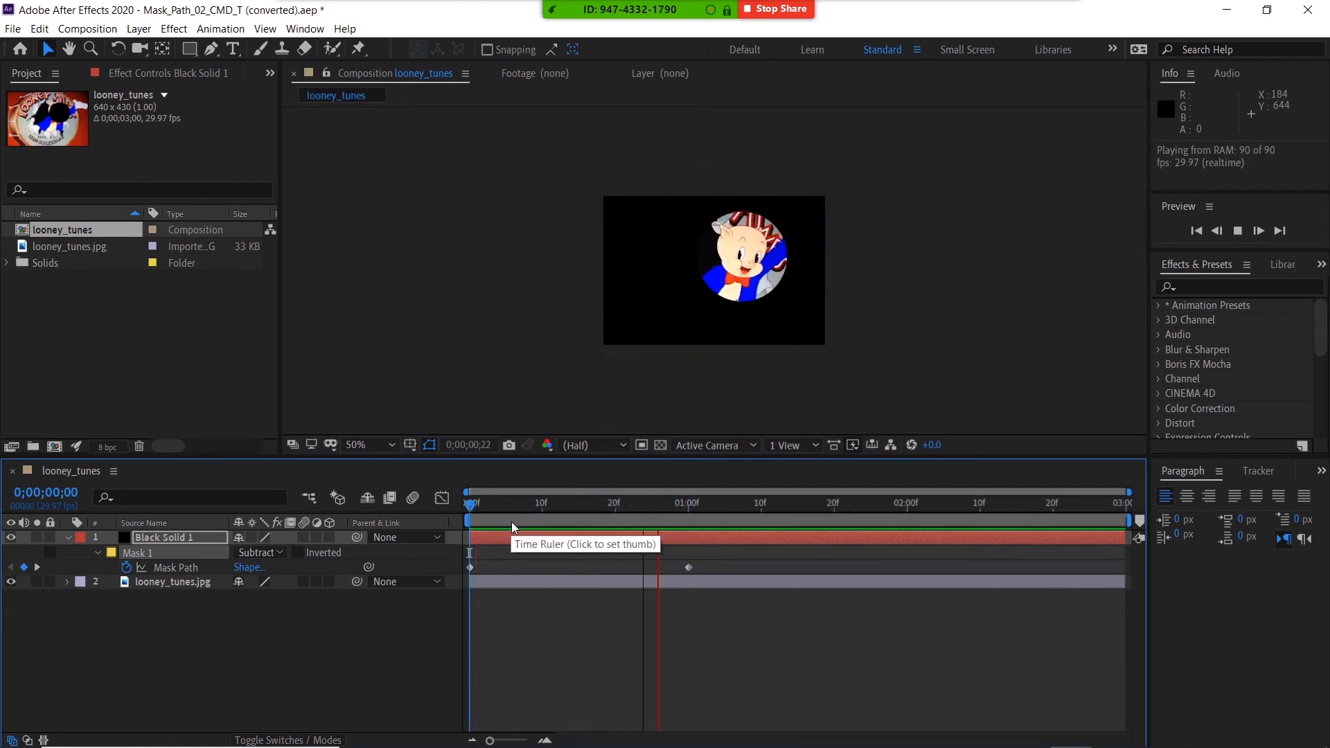
key("space")
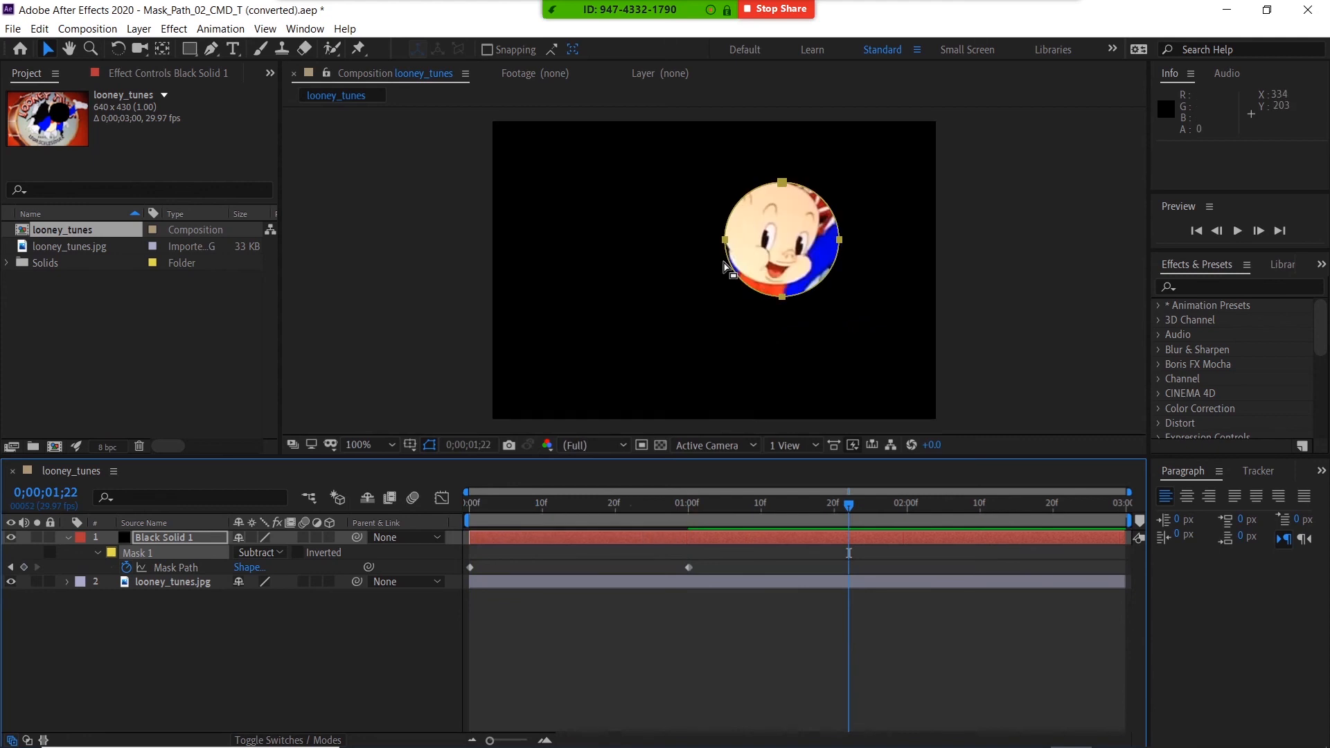
- Free-transform the mask at 0;00;01;00 and shrink it around its centre to about 0.6% of its size
left_click_drag(852, 505, 689, 508)
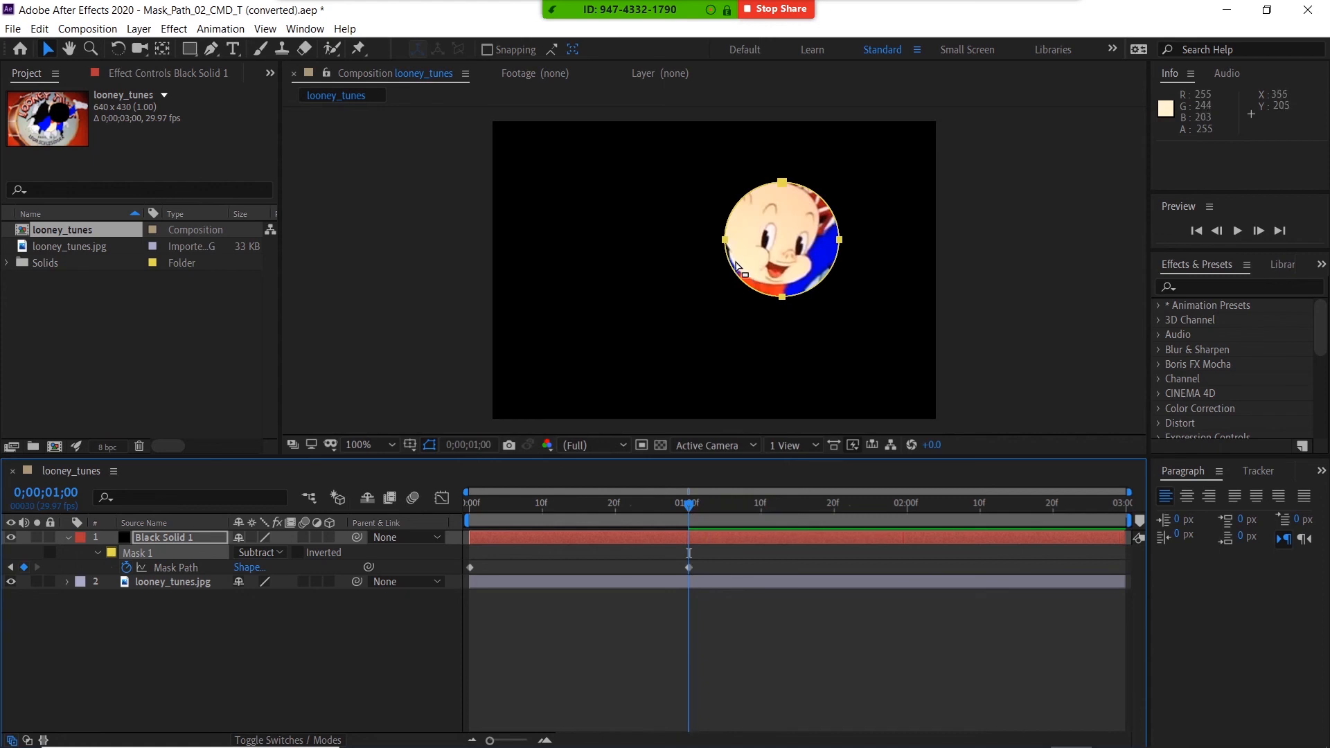
scroll(792, 219, "up", 1)
left_click_drag(808, 219, 749, 288)
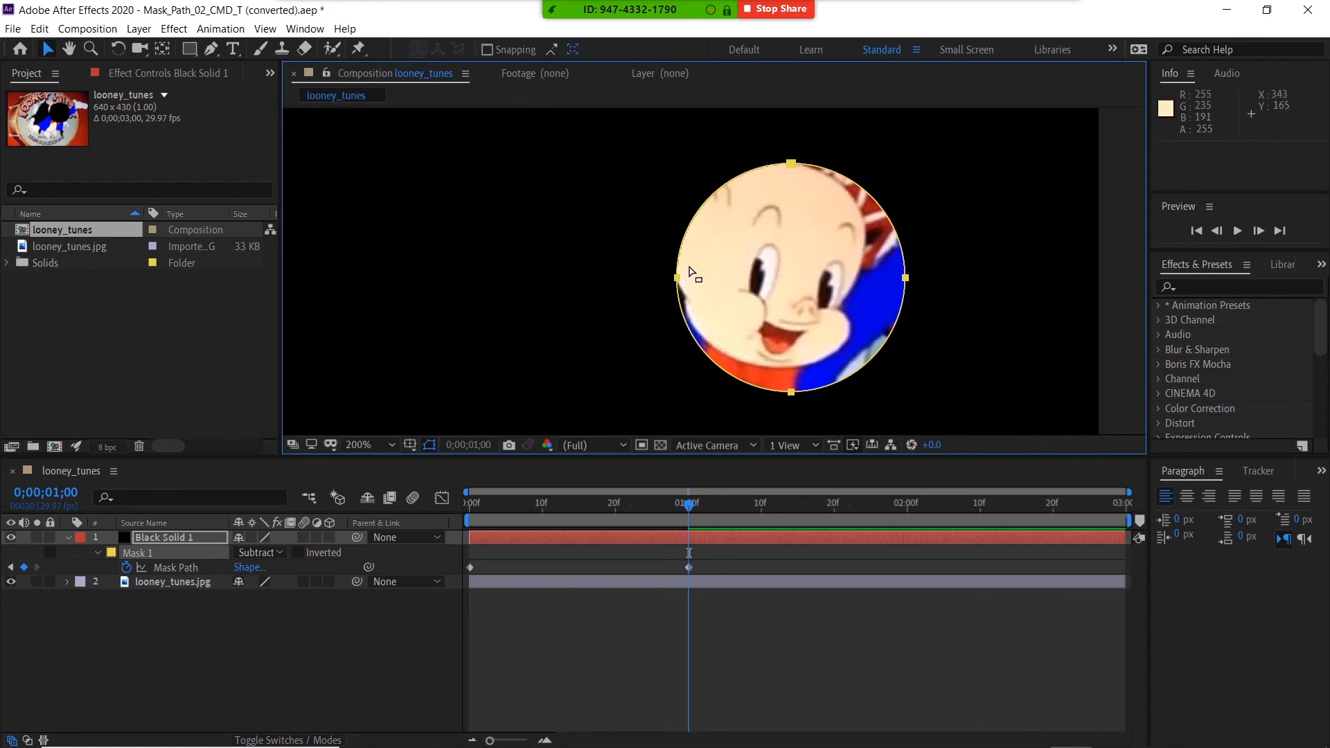
double_click(804, 182)
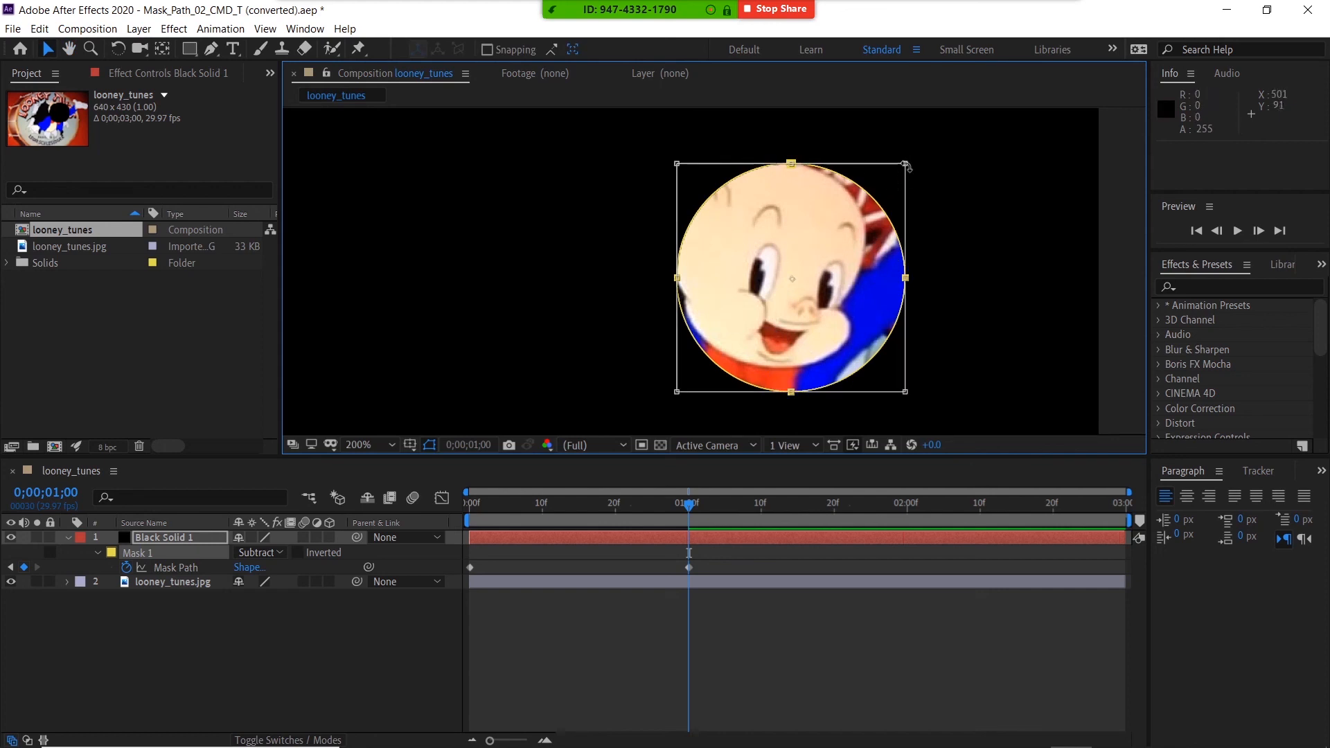
left_click_drag(906, 163, 799, 281)
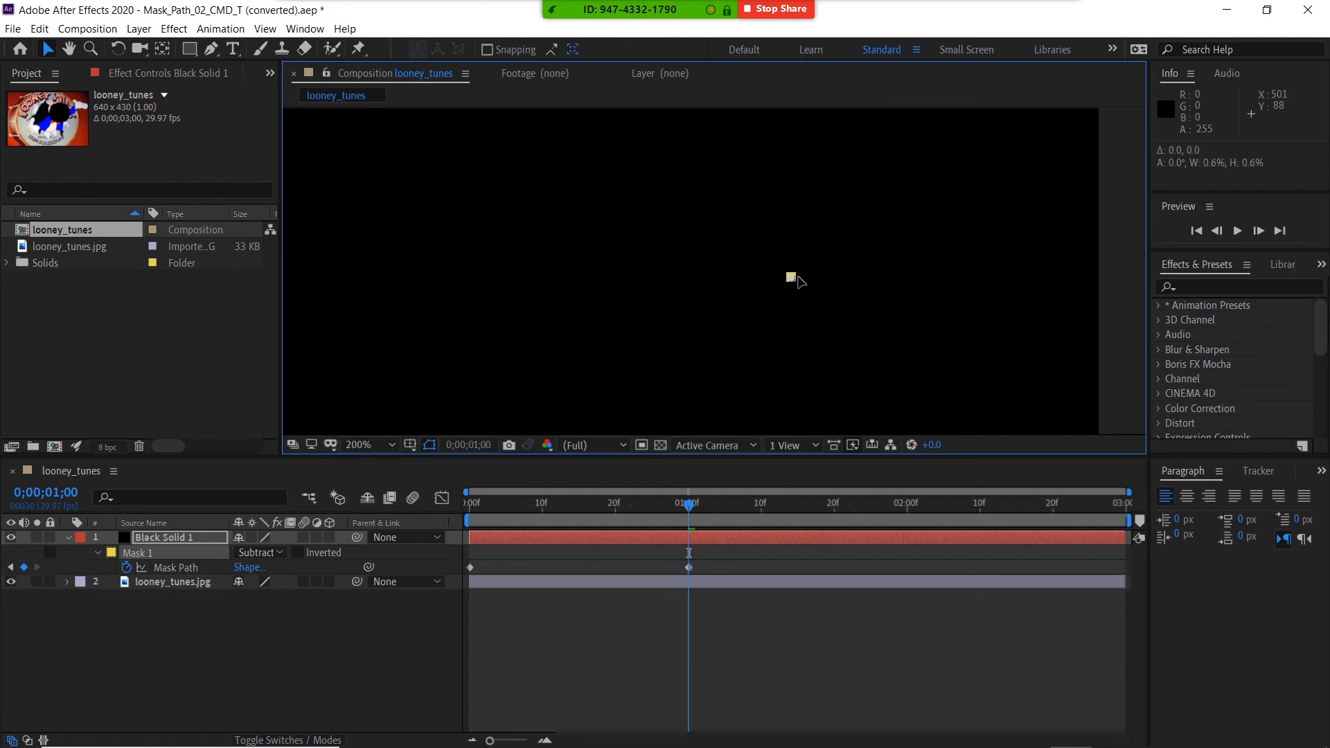
- Shrink the tiny mask further to about 20% so its opening closes completely, and finish the transform
scroll(810, 287, "up", 3)
key("space")
left_click_drag(927, 303, 601, 247)
scroll(829, 268, "up", 1)
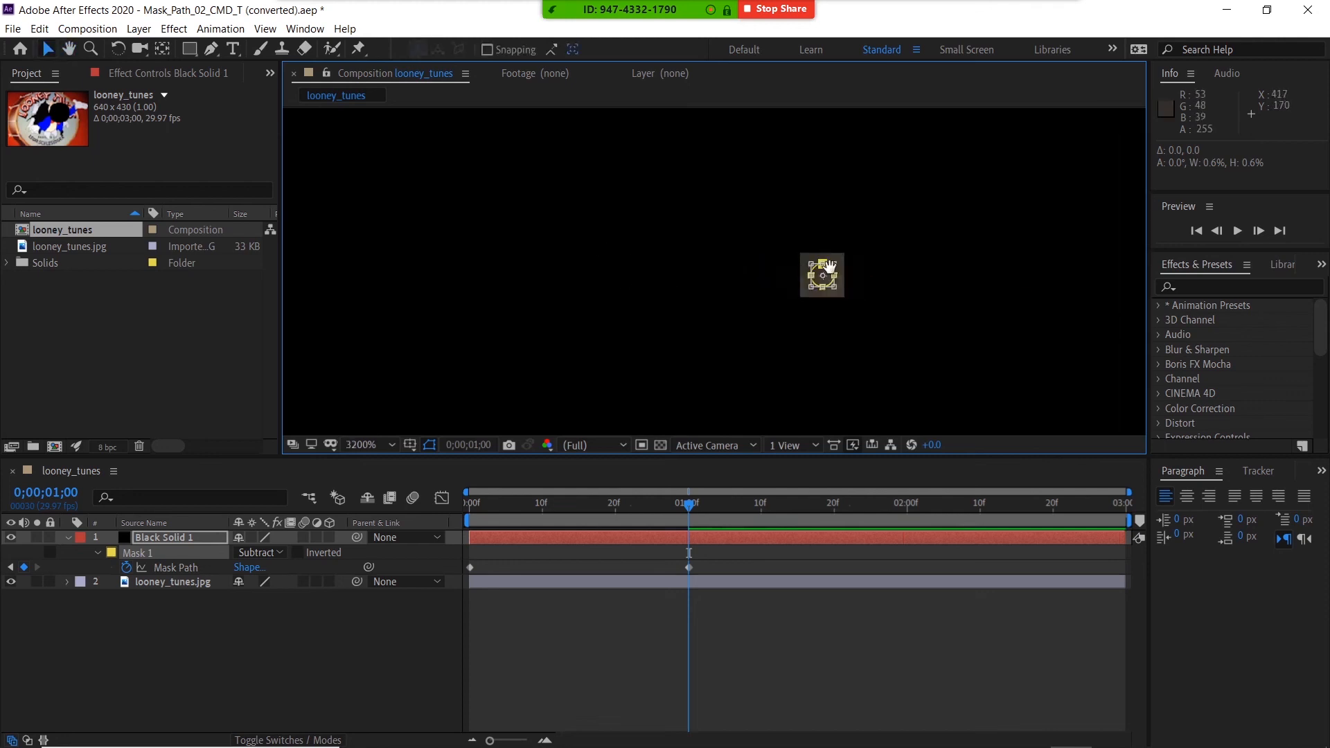
key("space")
left_click_drag(829, 267, 706, 273)
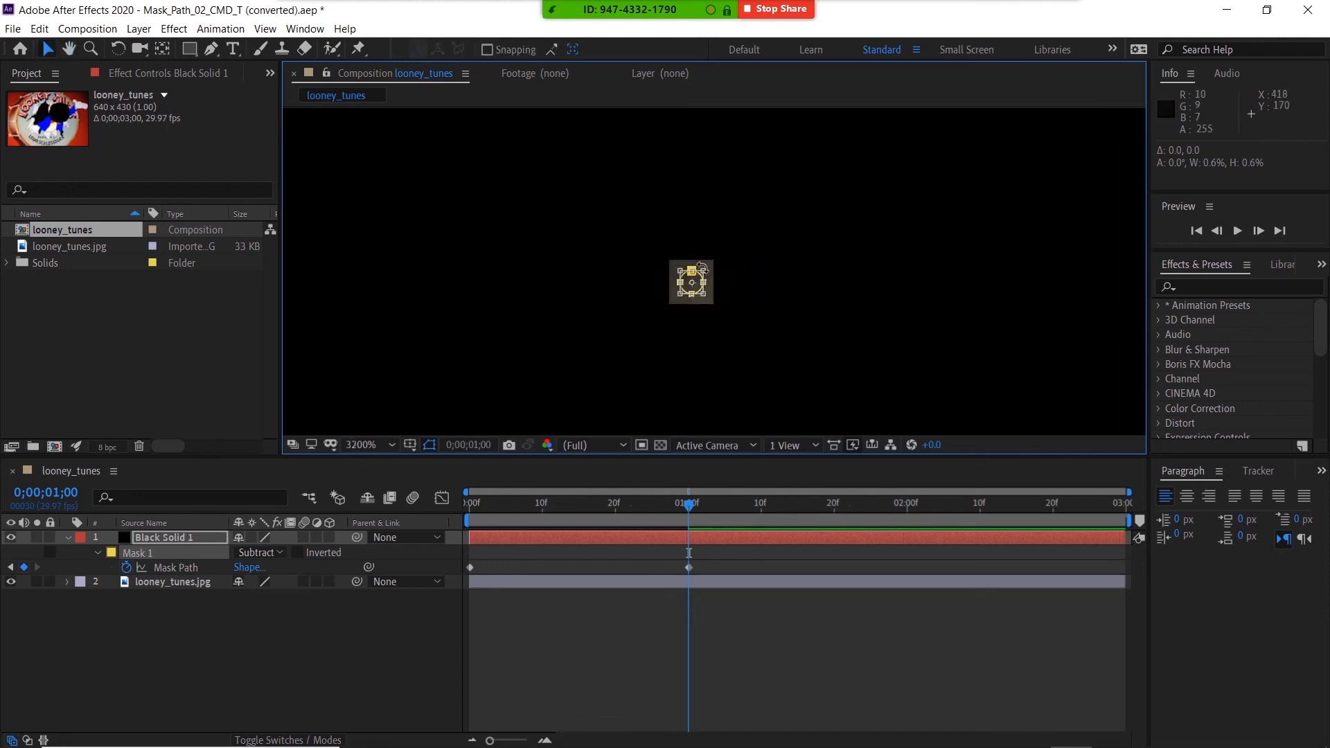
left_click_drag(704, 266, 693, 279)
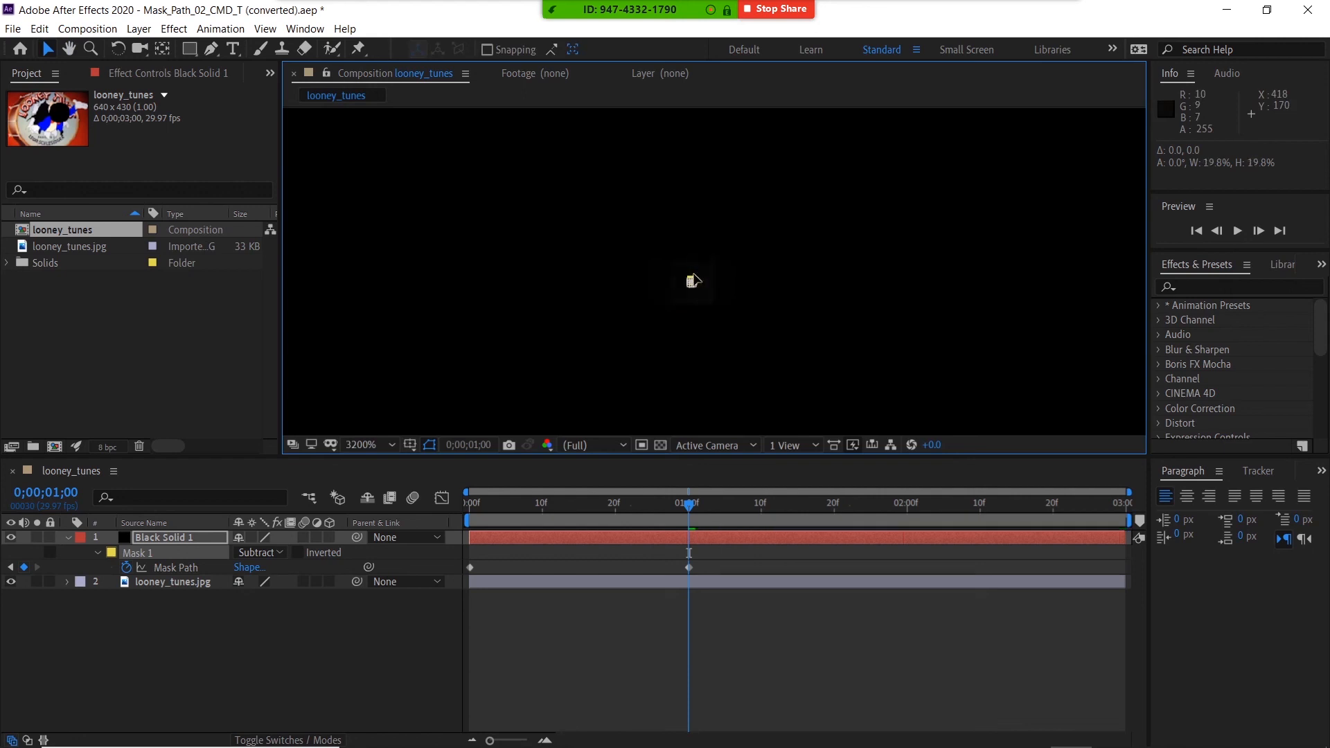
scroll(769, 256, "down", 6)
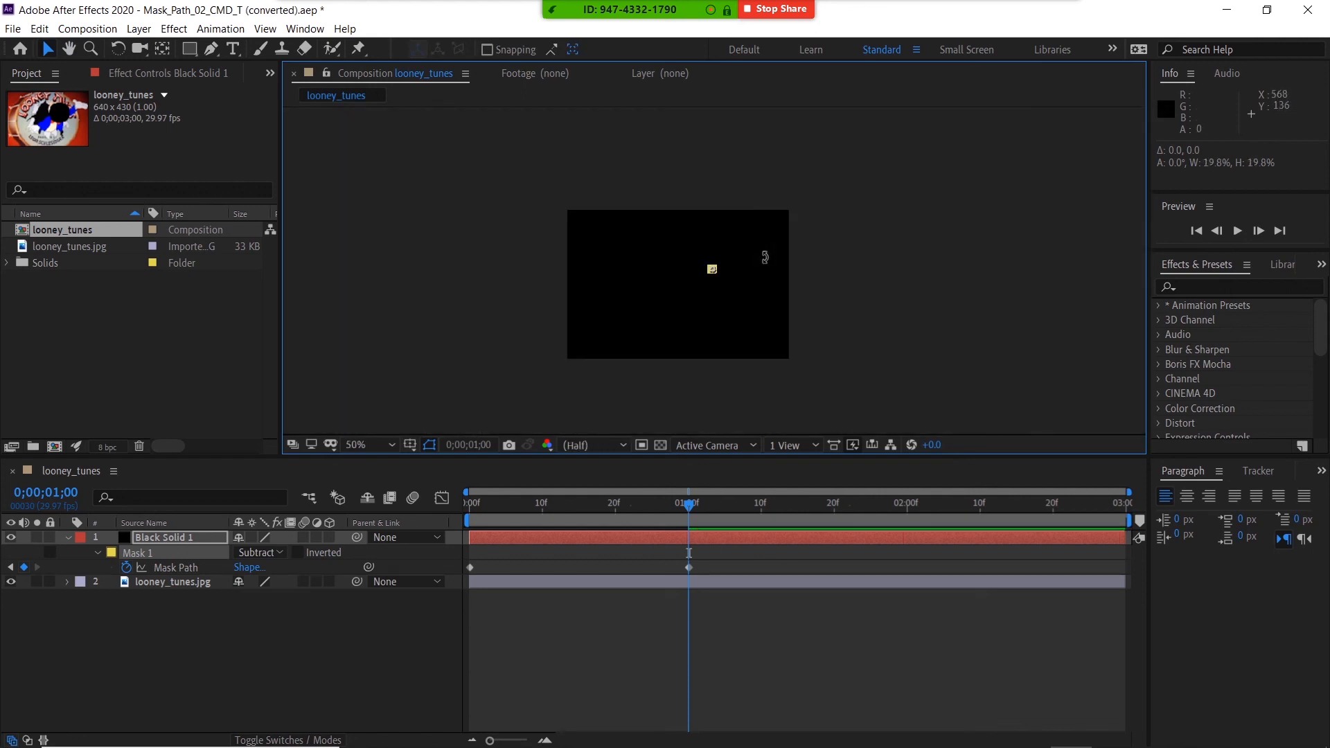
scroll(765, 257, "up", 2)
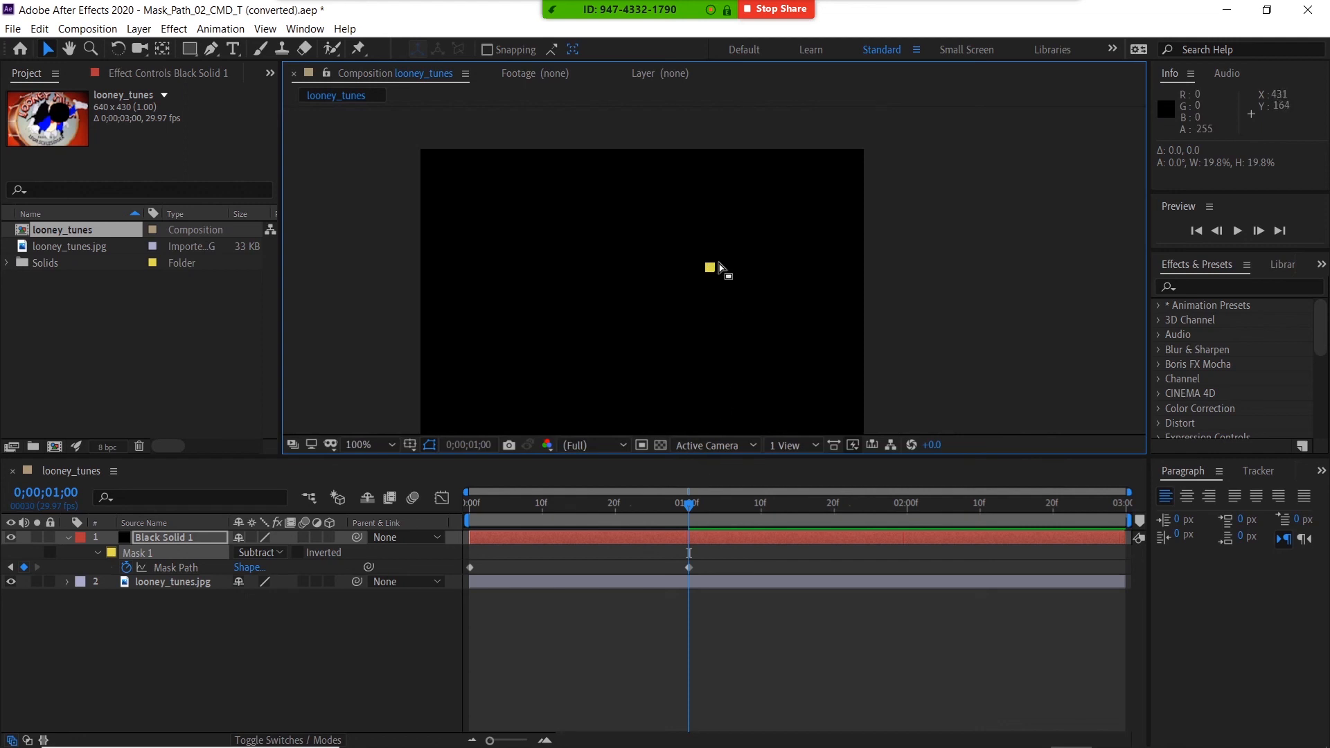
- Preview the mask closing to full black from the first frame
left_click_drag(688, 503, 455, 521)
key("space")
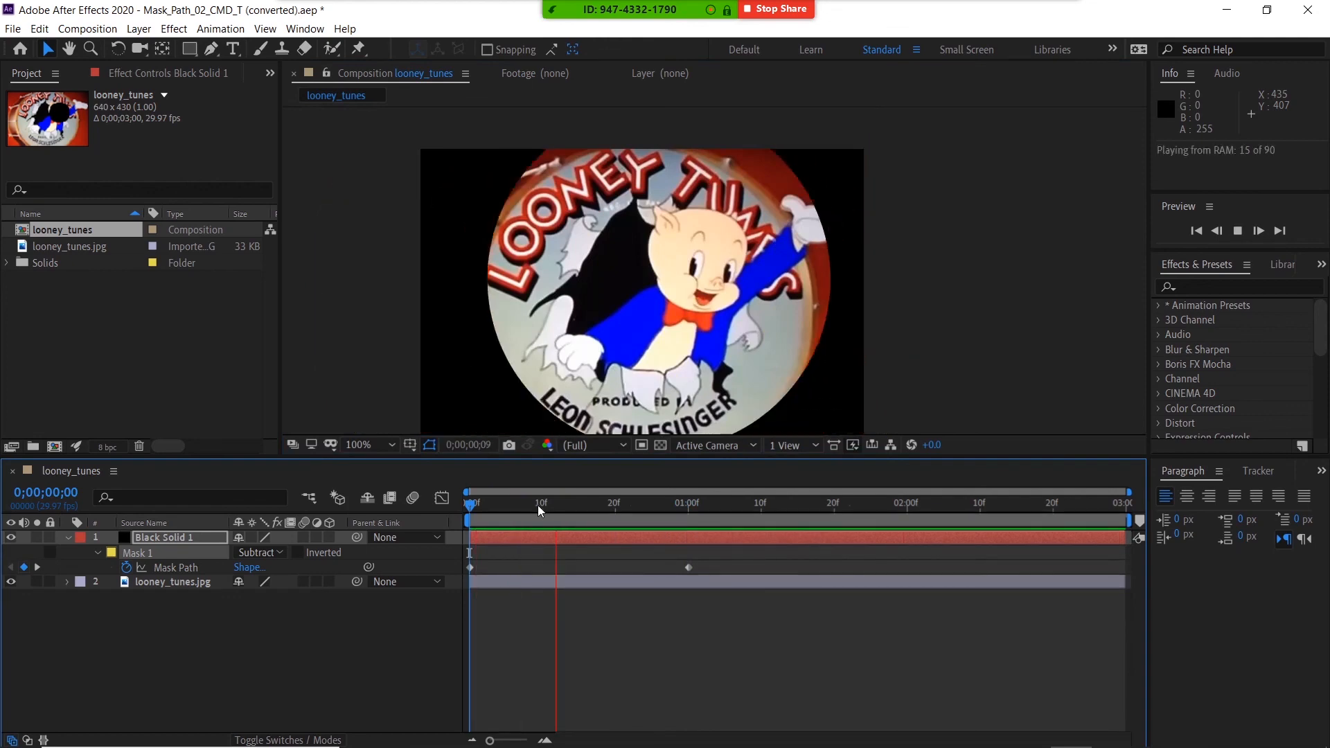
key("space")
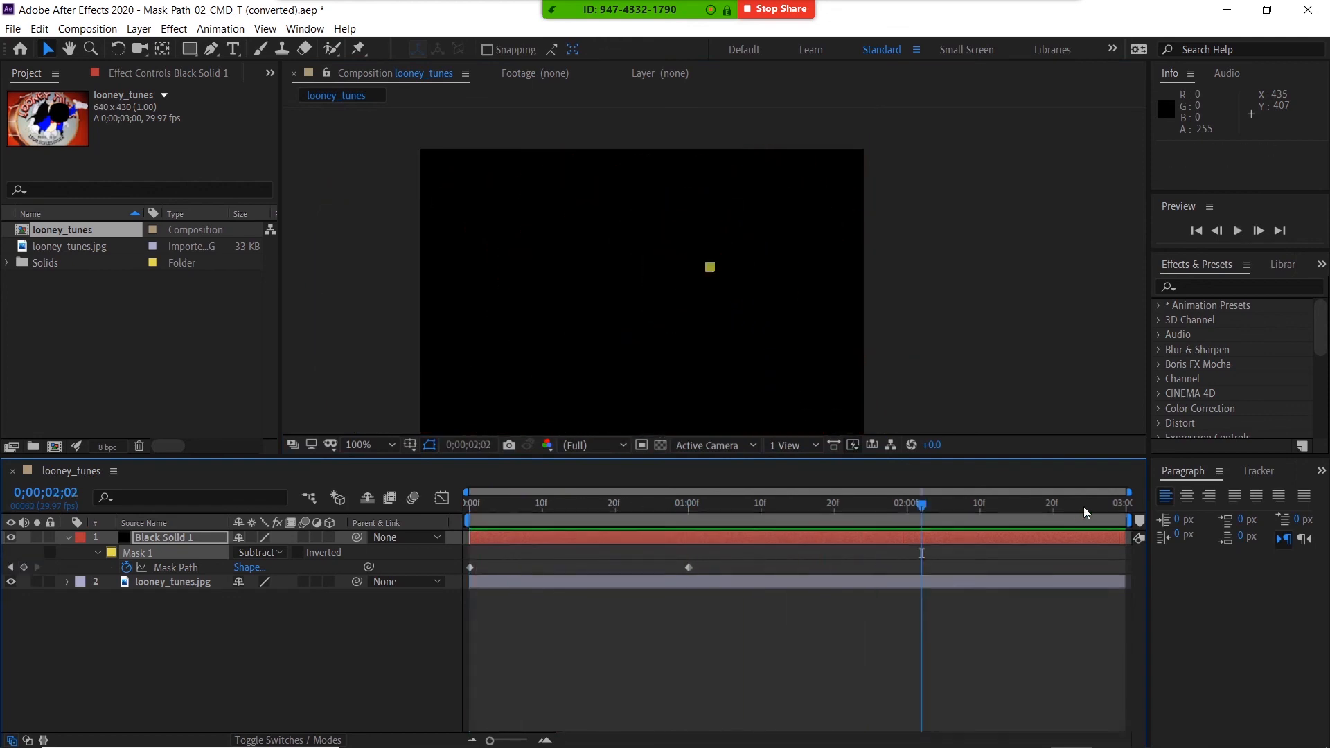
- End the work area at 0;00;01;13 and preview the shortened animation
left_click_drag(865, 505, 783, 531)
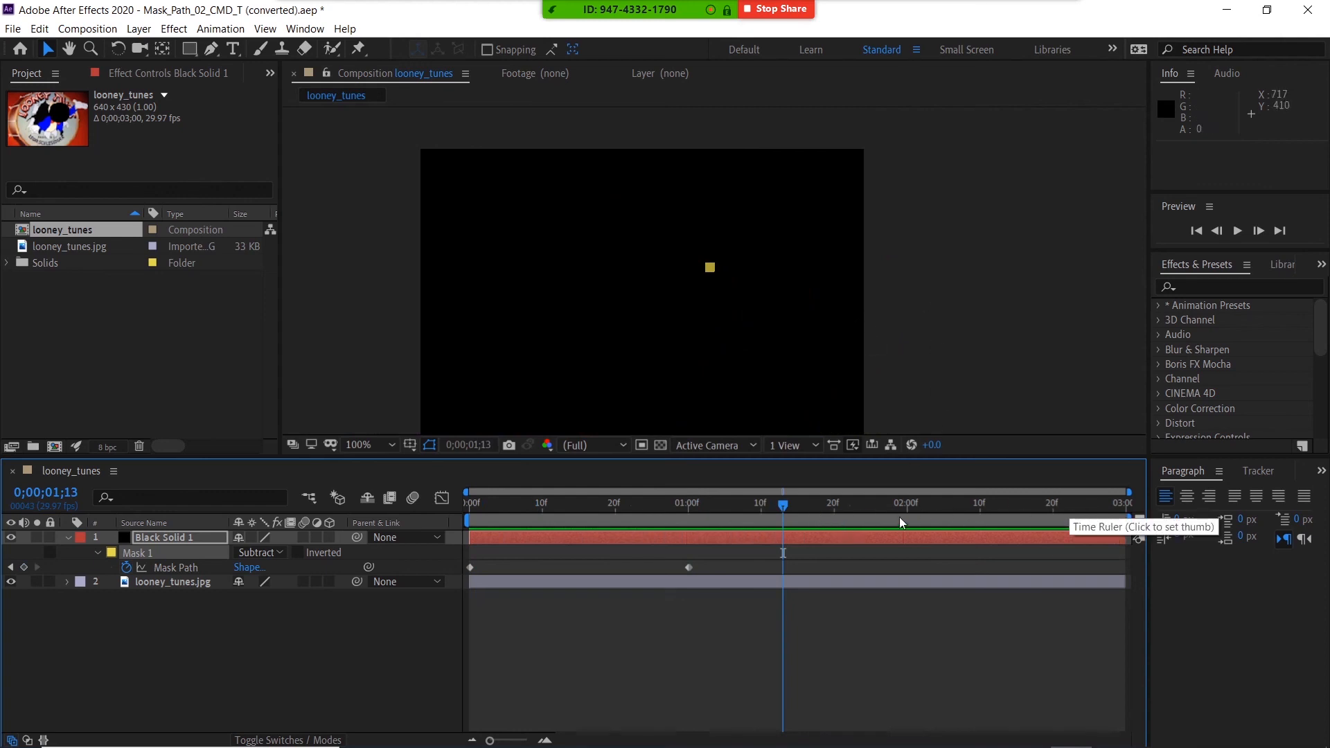
key("n")
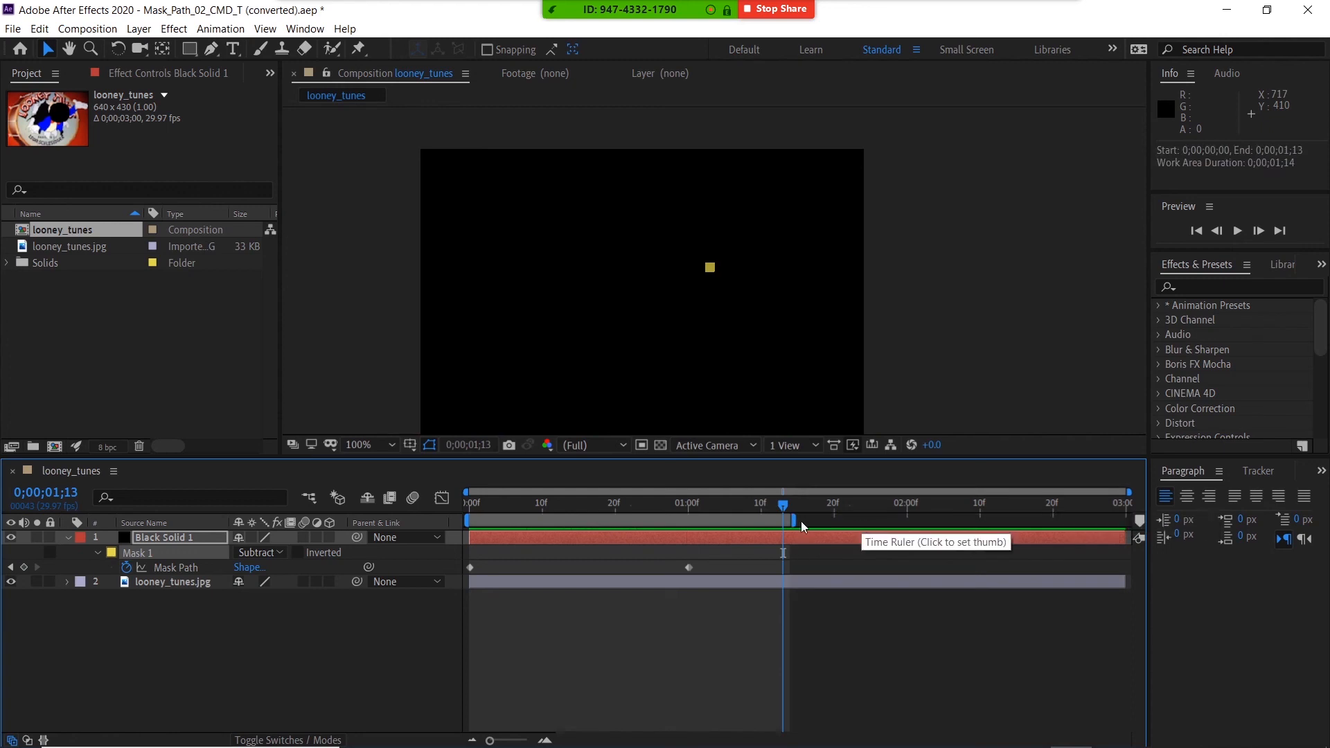
key("space")
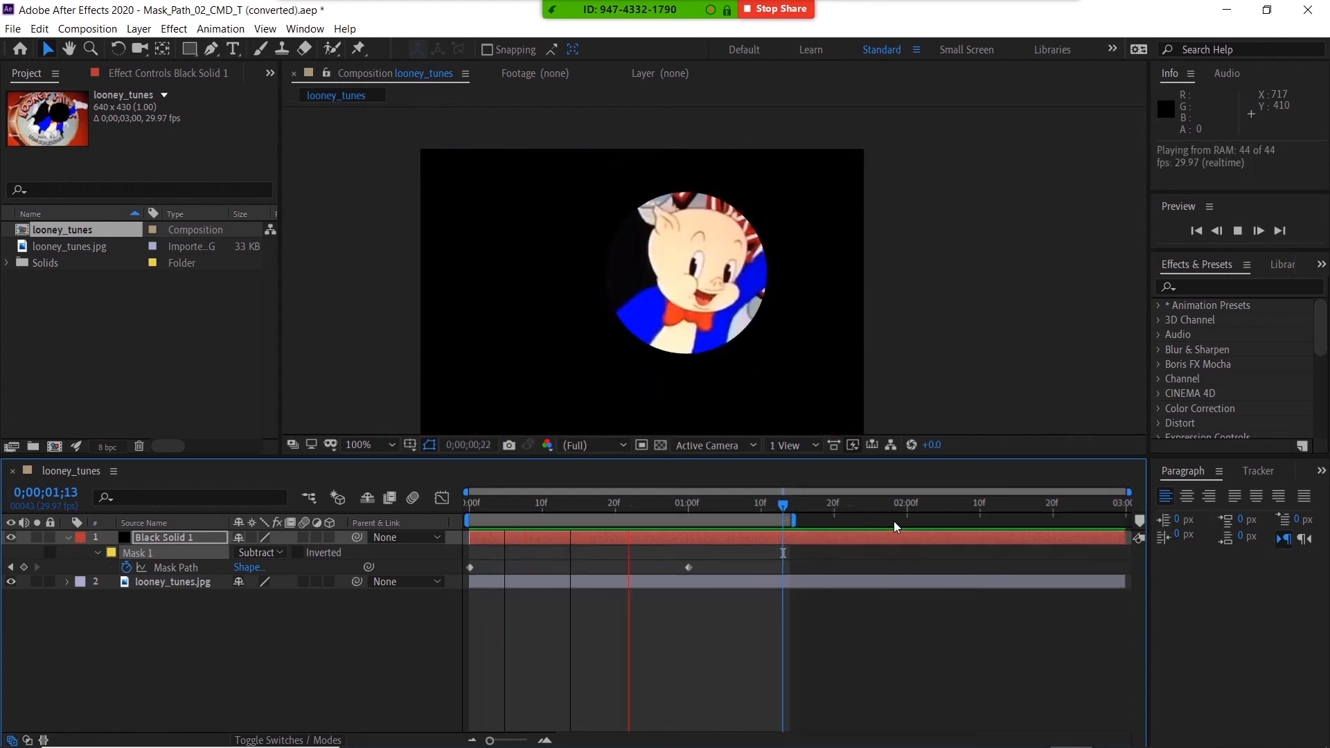